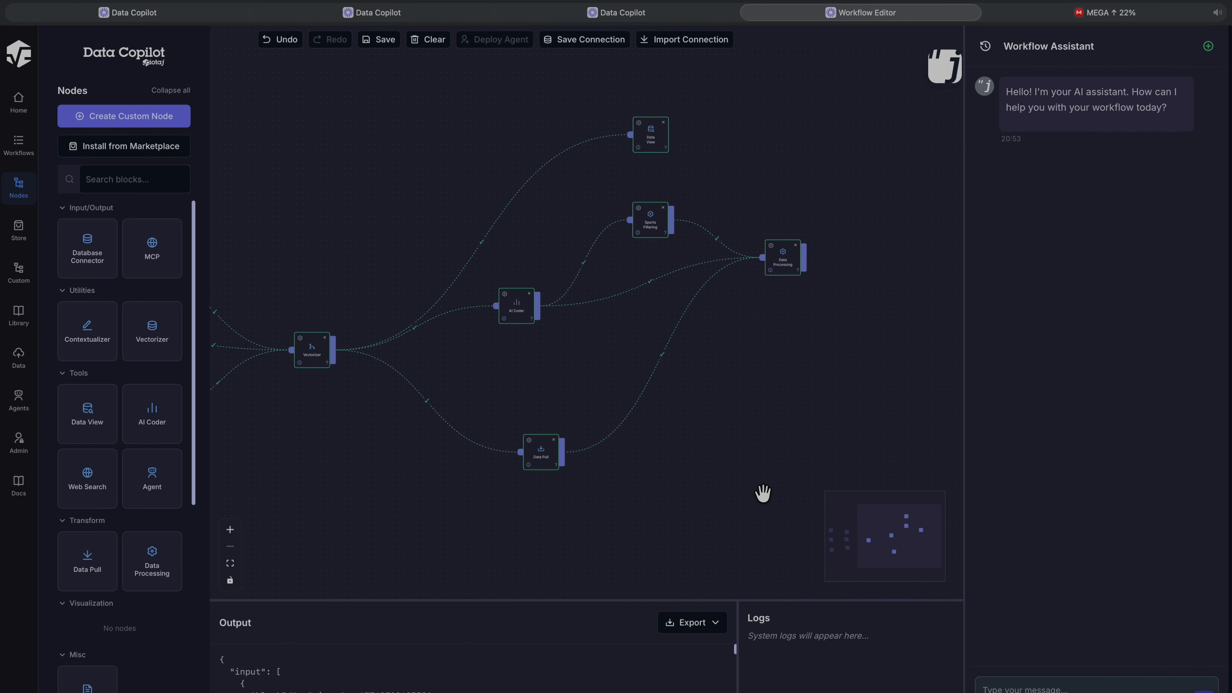
- Add an Agent node from the Tools category to the empty canvas area below the Data Processing node
{"action": "left_click_drag", "start_coordinate": [886, 348], "coordinate": [758, 354]}
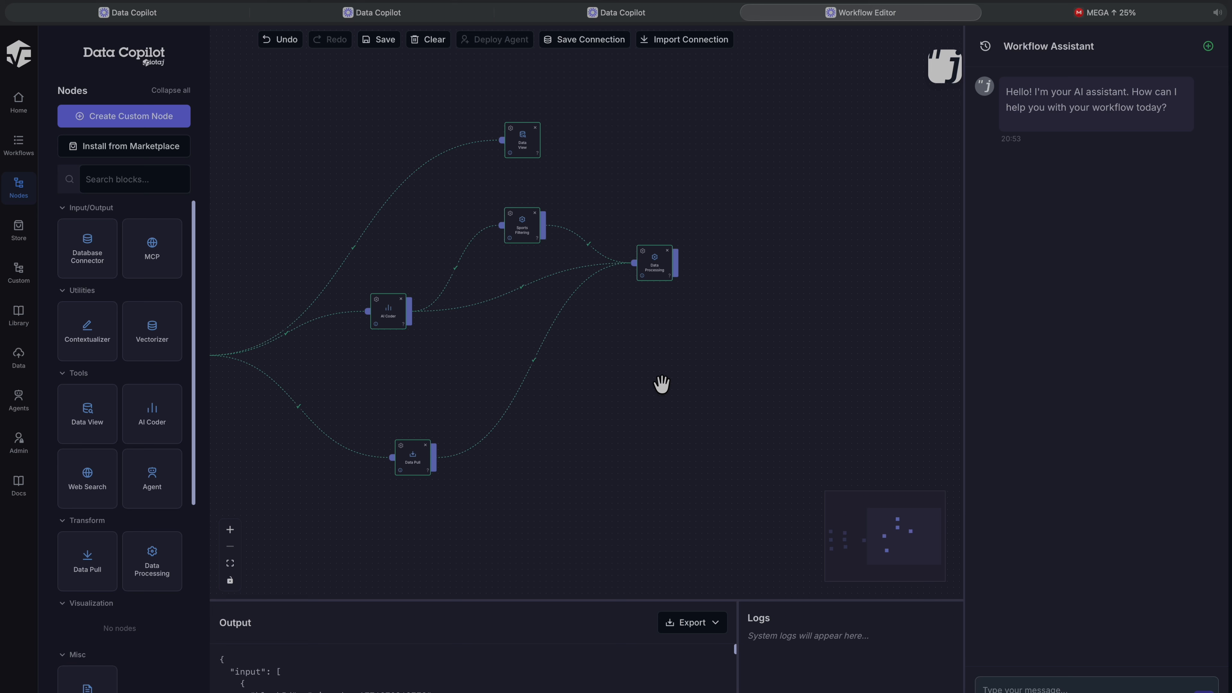
{"action": "left_click_drag", "start_coordinate": [624, 440], "coordinate": [718, 232]}
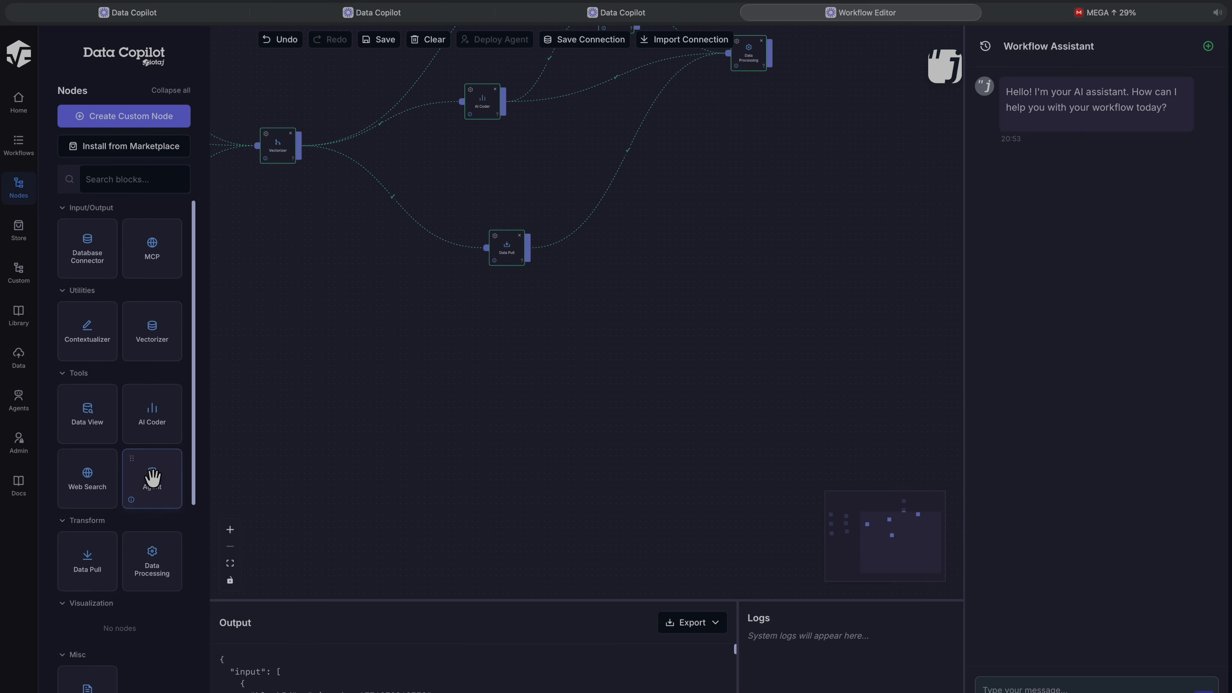
{"action": "left_click_drag", "start_coordinate": [148, 478], "coordinate": [723, 316]}
{"action": "scroll", "coordinate": [641, 366], "scroll_direction": "up", "scroll_amount": 3}
{"action": "scroll", "coordinate": [639, 377], "scroll_direction": "up", "scroll_amount": 5}
{"action": "left_click", "coordinate": [757, 474]}
{"action": "left_click_drag", "start_coordinate": [757, 474], "coordinate": [762, 186]}
{"action": "left_click_drag", "start_coordinate": [616, 278], "coordinate": [573, 482]}
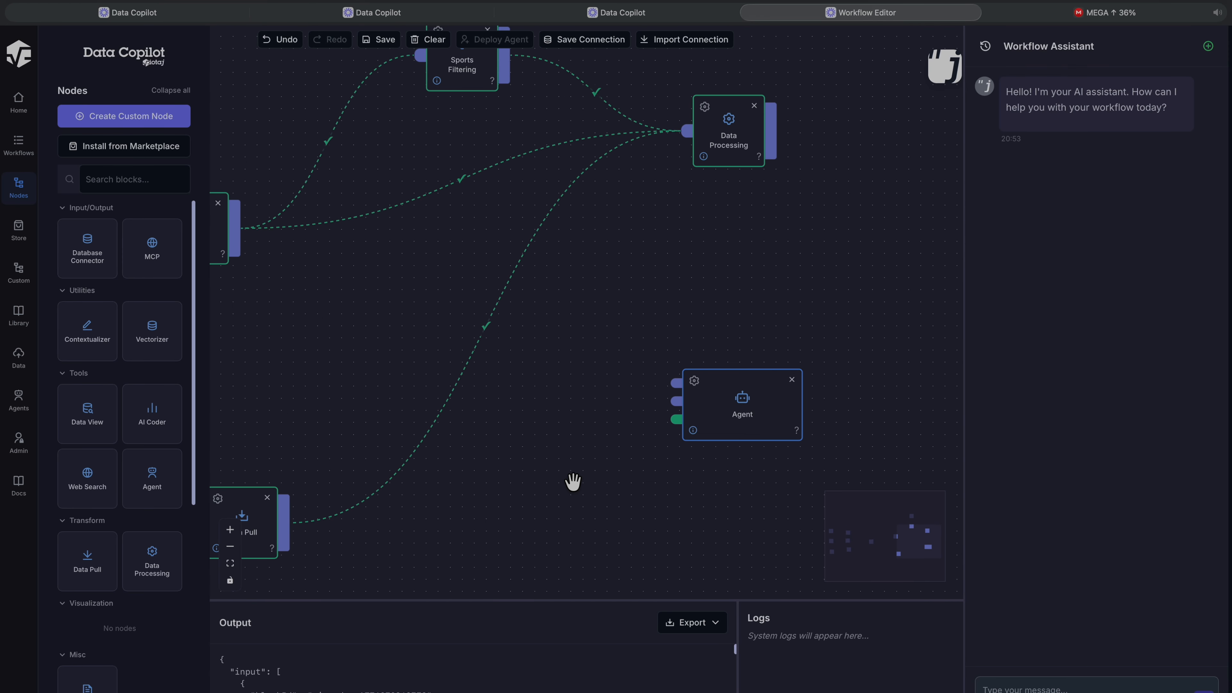
{"action": "left_click_drag", "start_coordinate": [740, 418], "coordinate": [746, 354]}
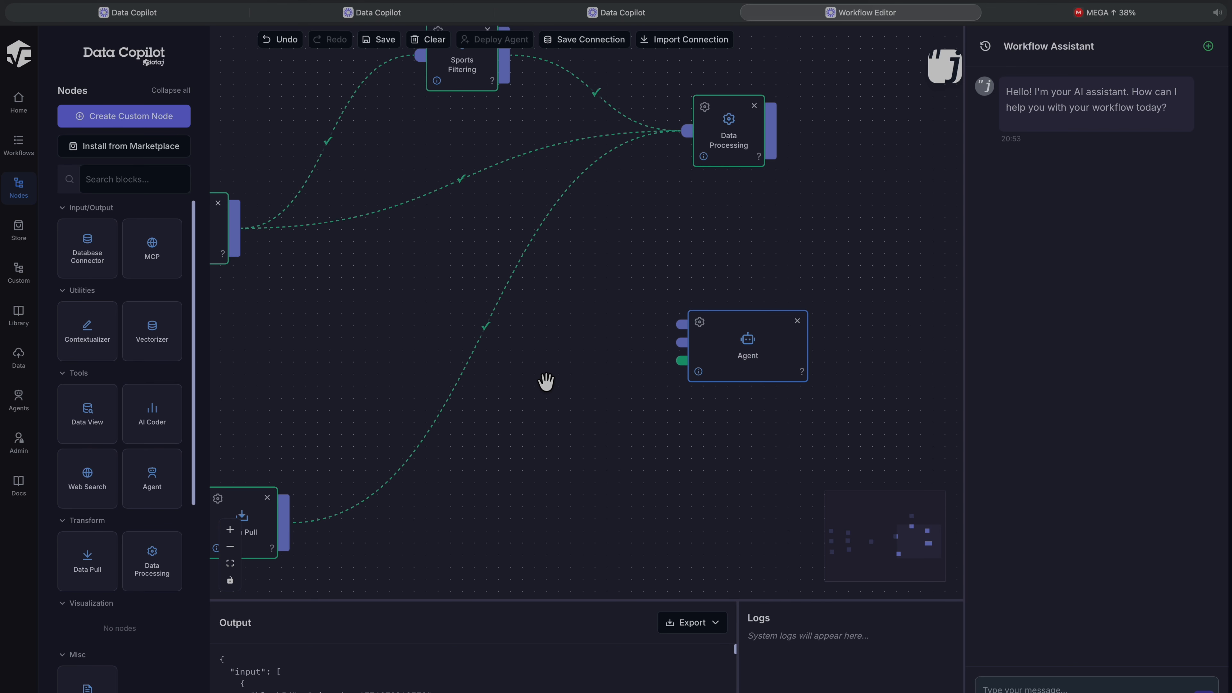
- Move the Agent node to the area above the Vectorizer and AI Coder nodes and connect the Vectorizer's output to the Agent's first input
{"action": "left_click_drag", "start_coordinate": [546, 382], "coordinate": [683, 398]}
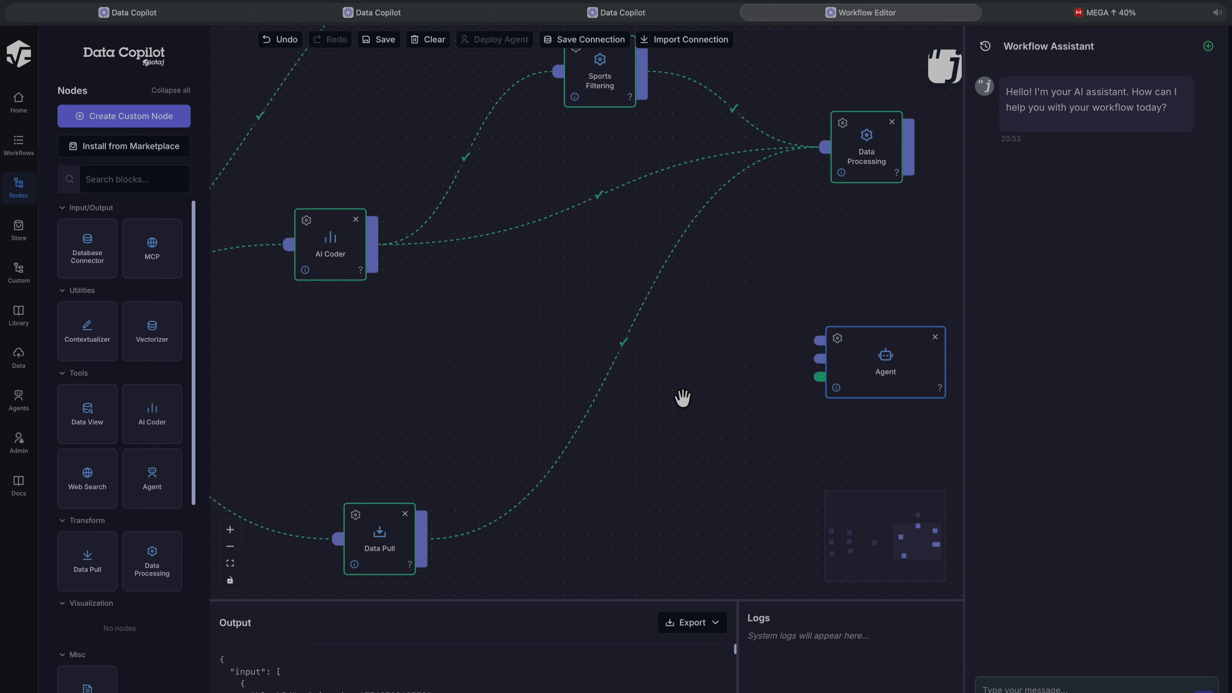
{"action": "left_click_drag", "start_coordinate": [884, 352], "coordinate": [357, 371]}
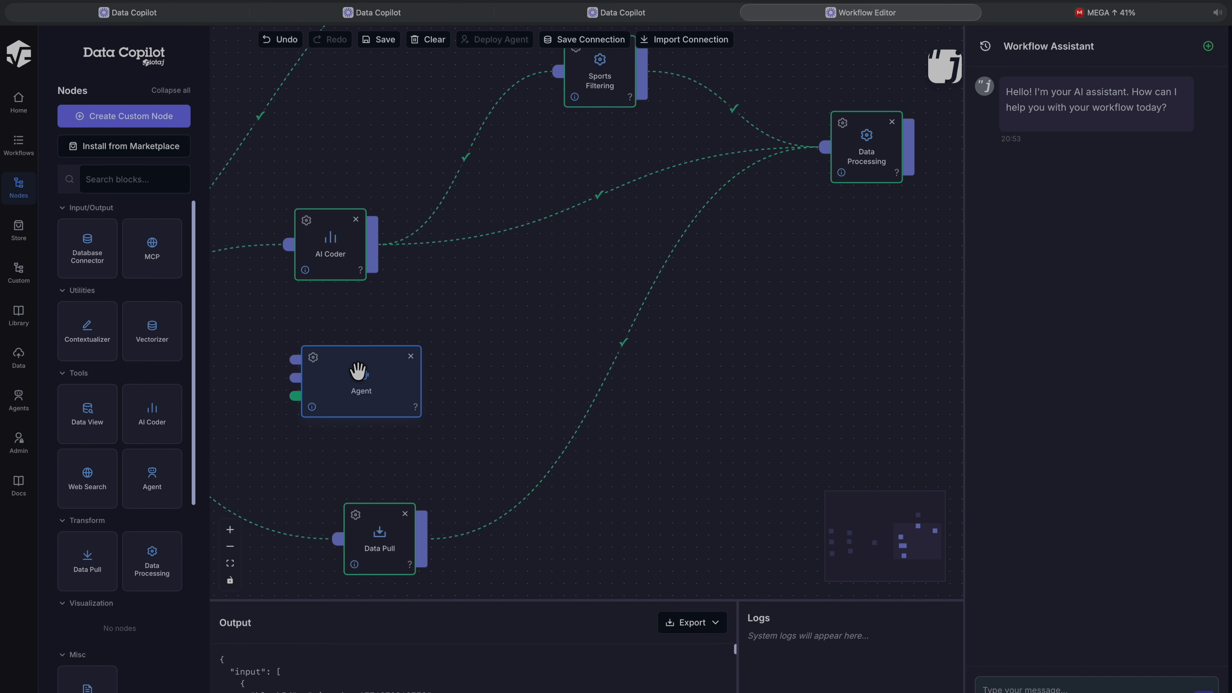
{"action": "left_click_drag", "start_coordinate": [495, 344], "coordinate": [869, 419]}
{"action": "left_click", "coordinate": [728, 465]}
{"action": "left_click_drag", "start_coordinate": [729, 466], "coordinate": [546, 144]}
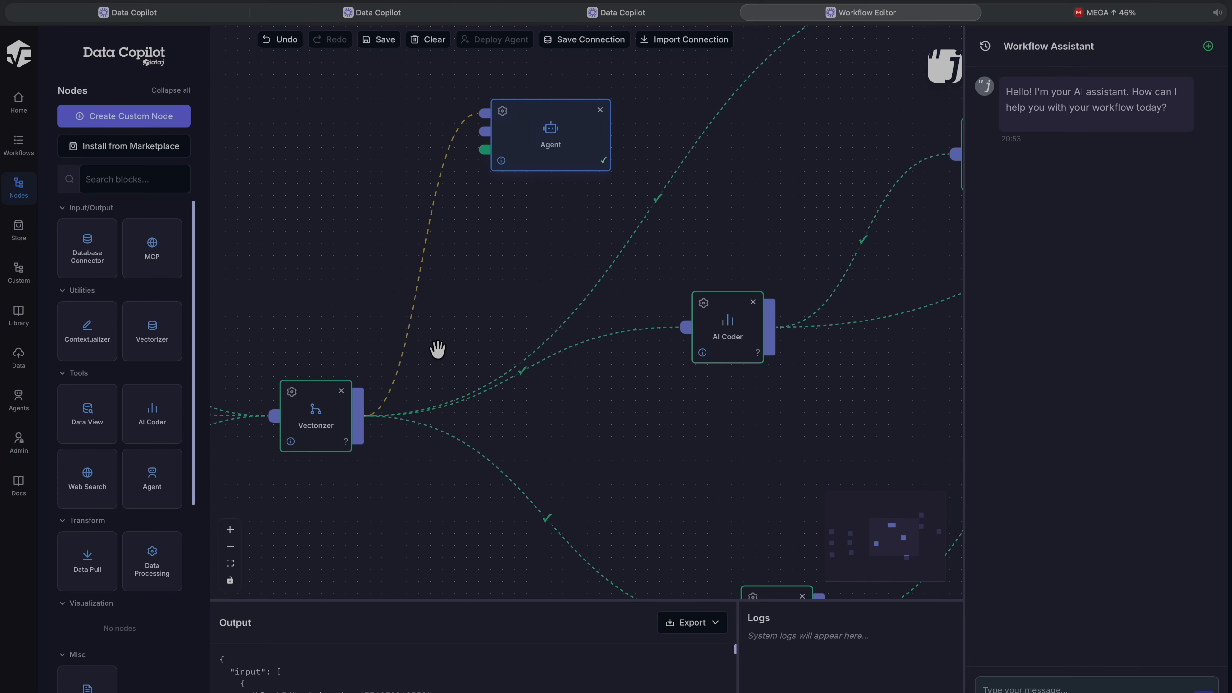
{"action": "left_click", "coordinate": [604, 162]}
{"action": "left_click_drag", "start_coordinate": [727, 170], "coordinate": [775, 275]}
{"action": "left_click_drag", "start_coordinate": [606, 256], "coordinate": [641, 206]}
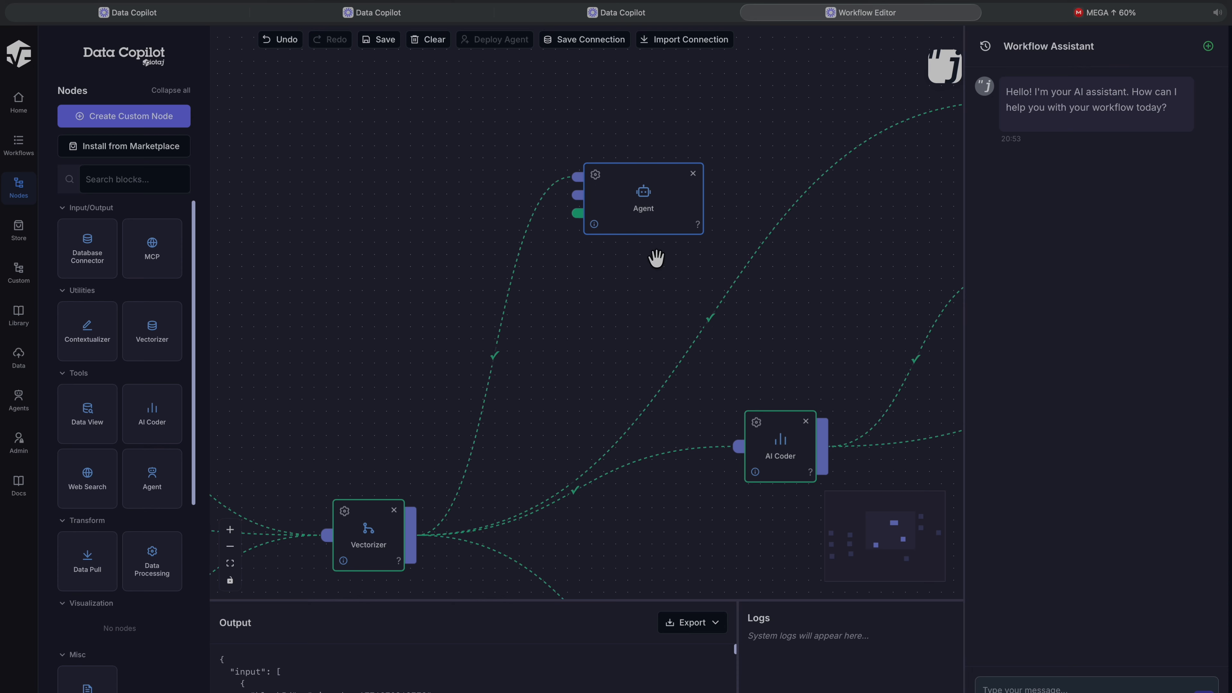
- Review the Agent node's configuration options, including its search, model, instructions, databases and temperature settings
{"action": "left_click", "coordinate": [596, 176]}
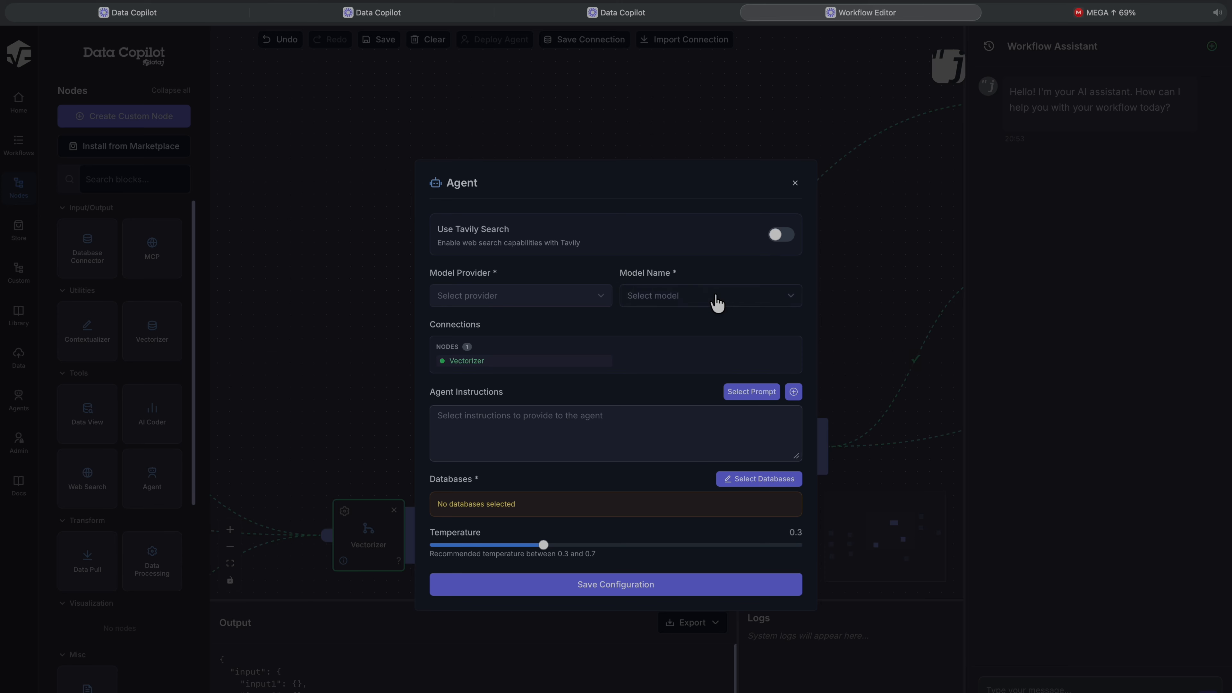
{"action": "left_click", "coordinate": [795, 184]}
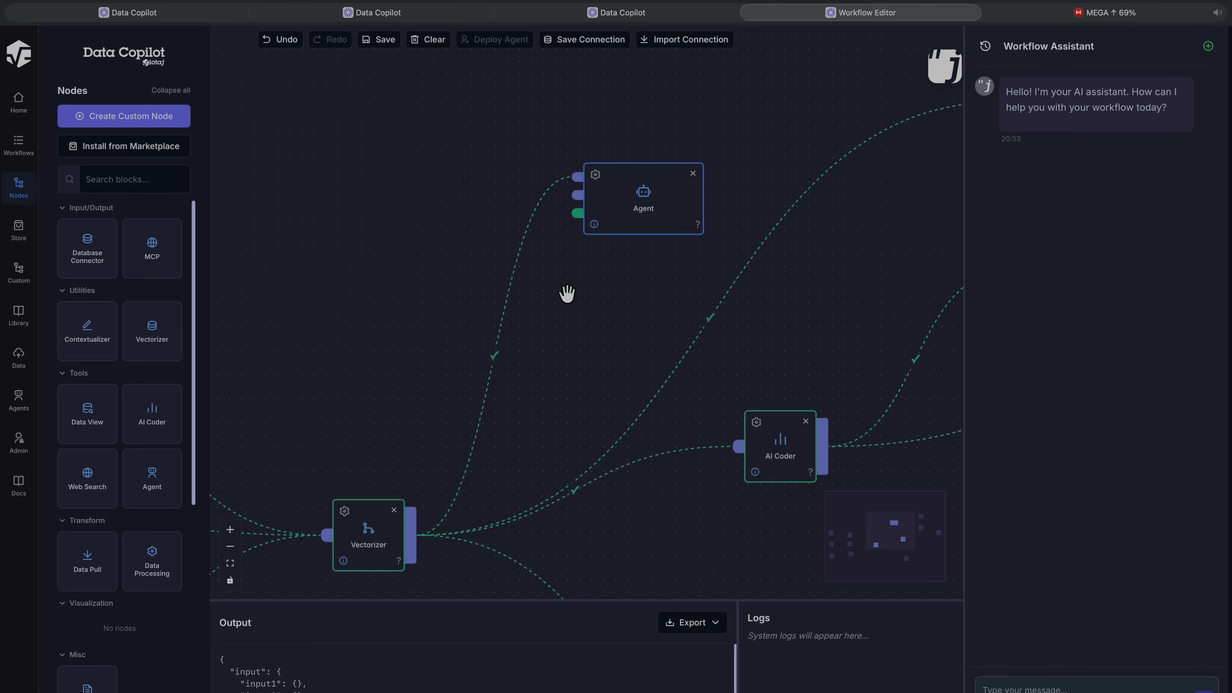
- Add a Web Search node beside the Agent and connect its output to the Agent's second input
{"action": "left_click_drag", "start_coordinate": [87, 483], "coordinate": [384, 124]}
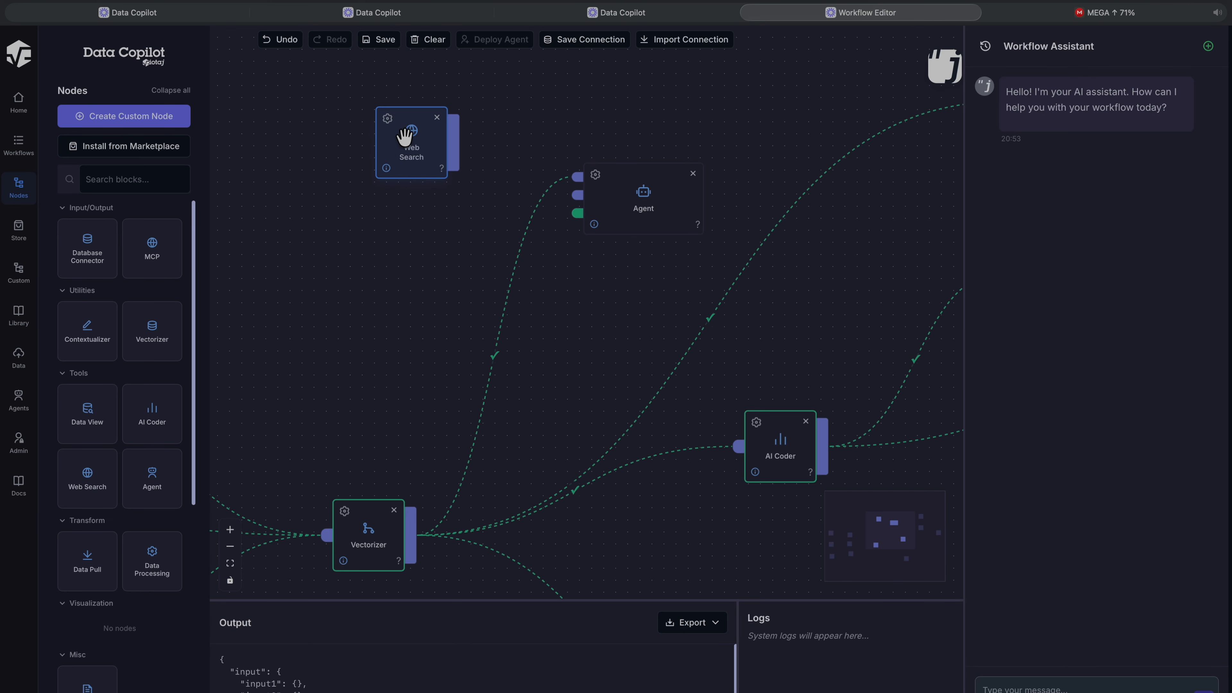
{"action": "left_click_drag", "start_coordinate": [451, 145], "coordinate": [577, 195]}
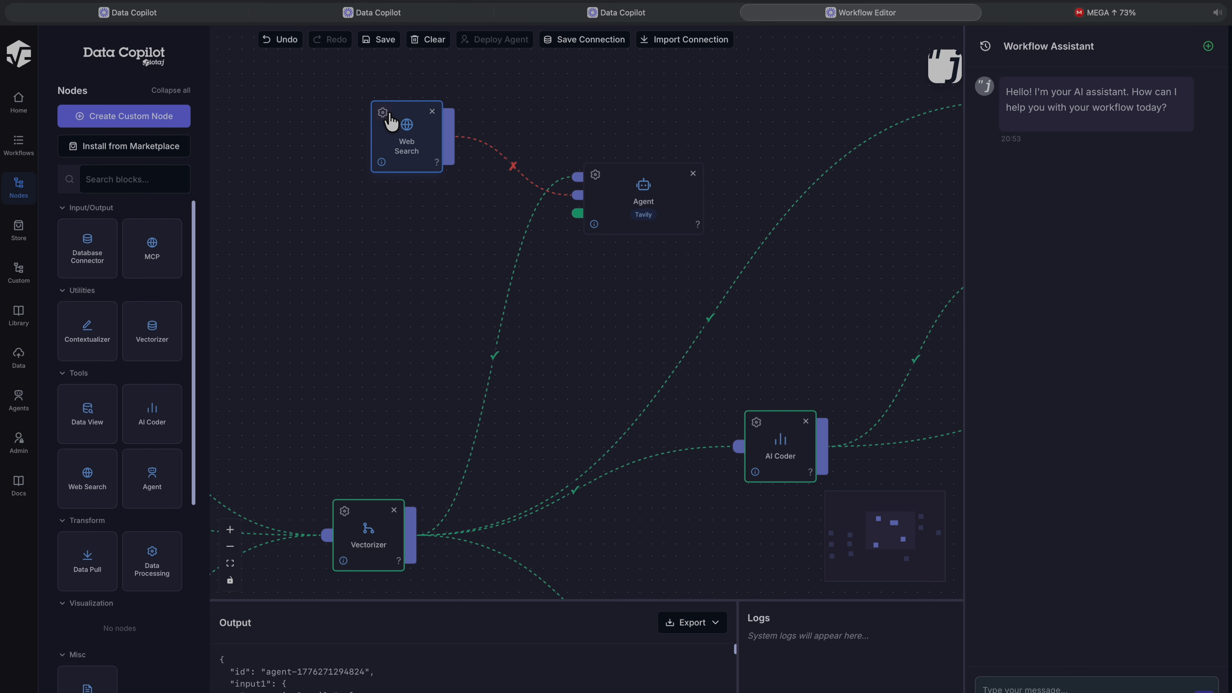
- Compare the Basic and Advanced search depths of the Web Search node and save it as Advanced
{"action": "left_click", "coordinate": [383, 113]}
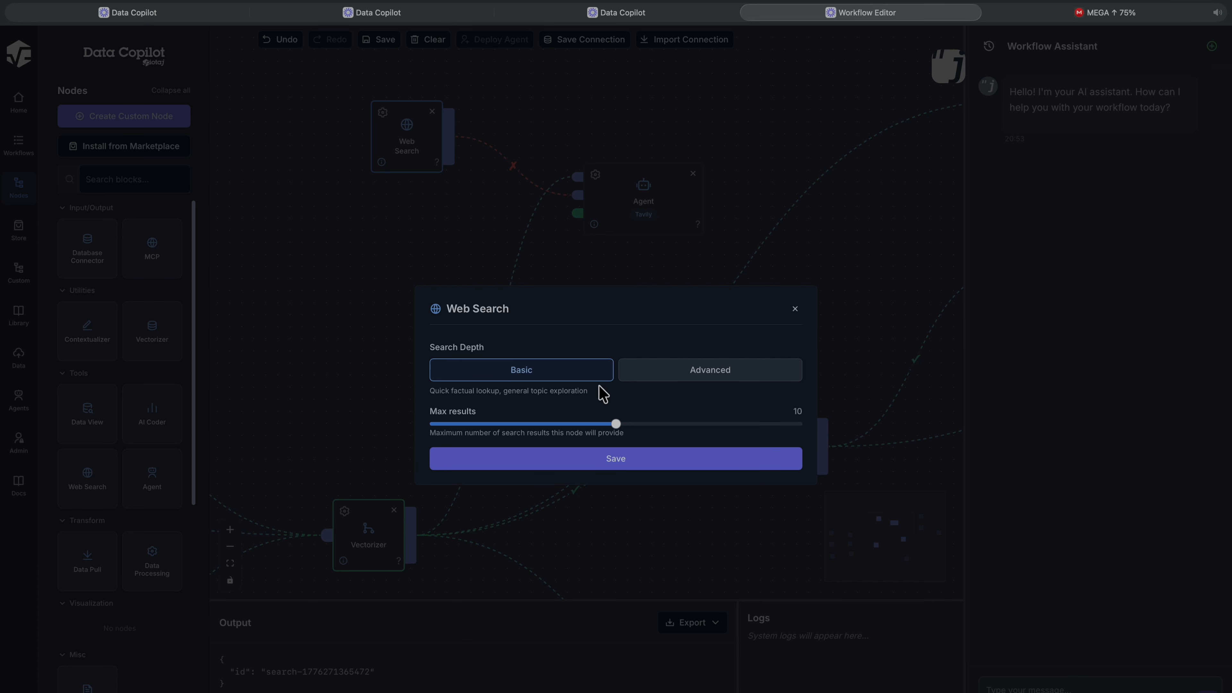
{"action": "left_click", "coordinate": [708, 374]}
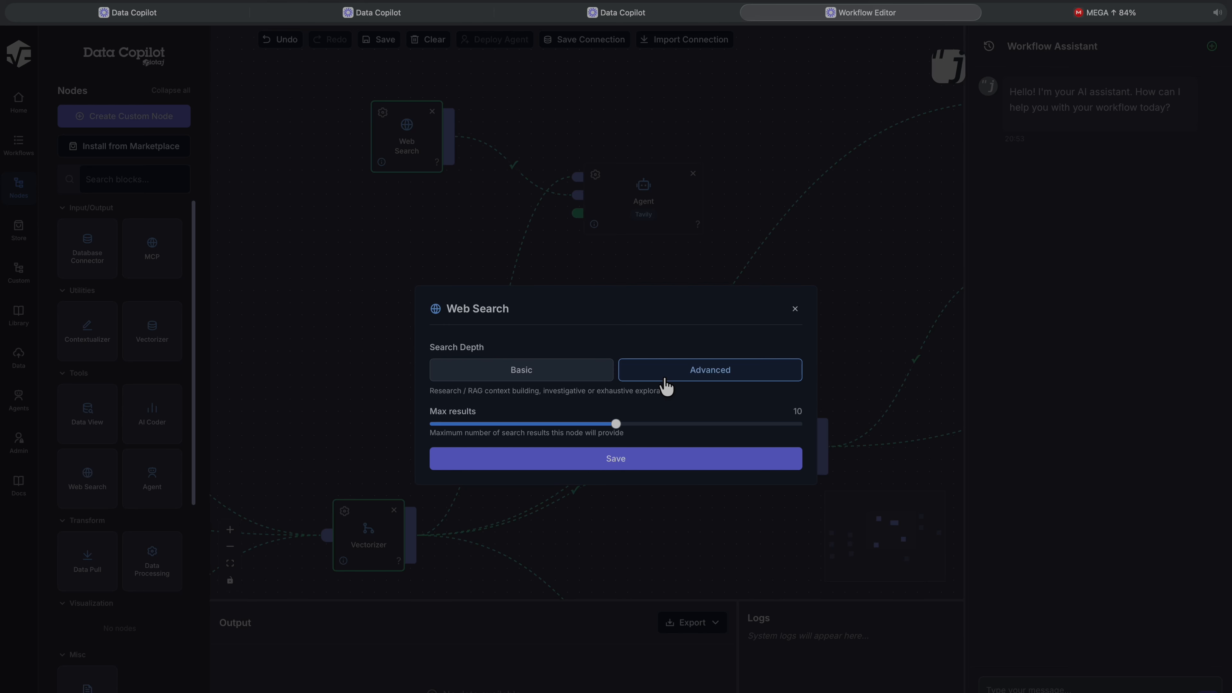
{"action": "left_click", "coordinate": [522, 371]}
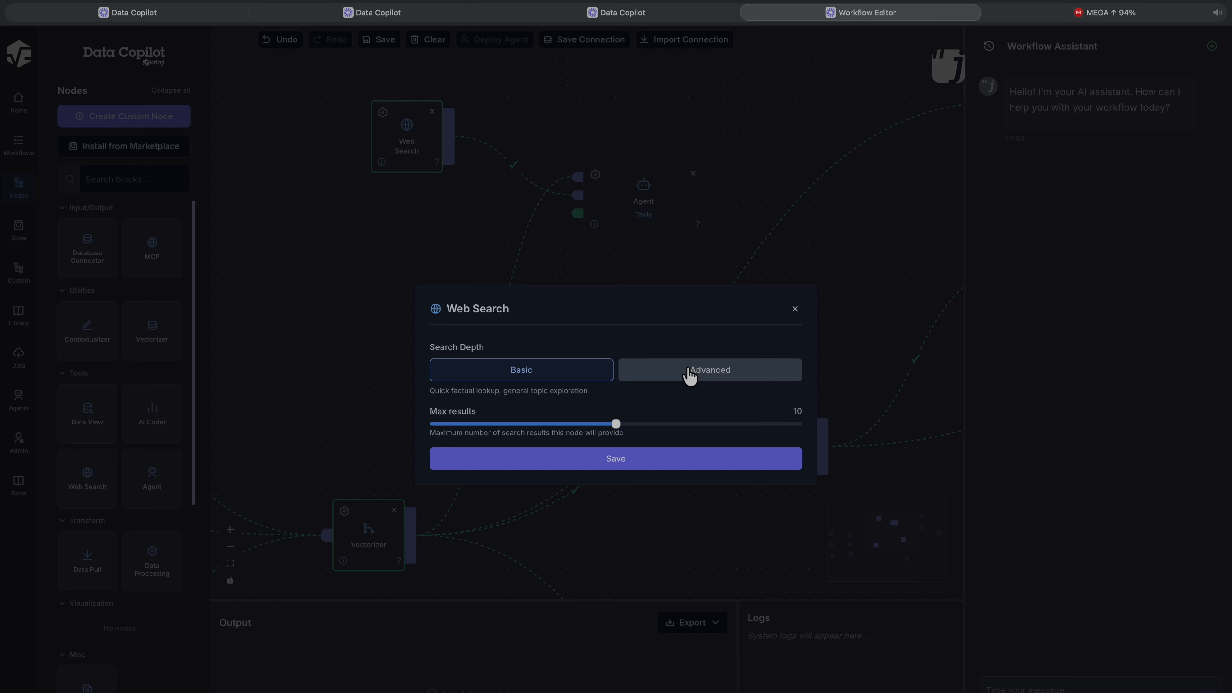
{"action": "left_click", "coordinate": [677, 374]}
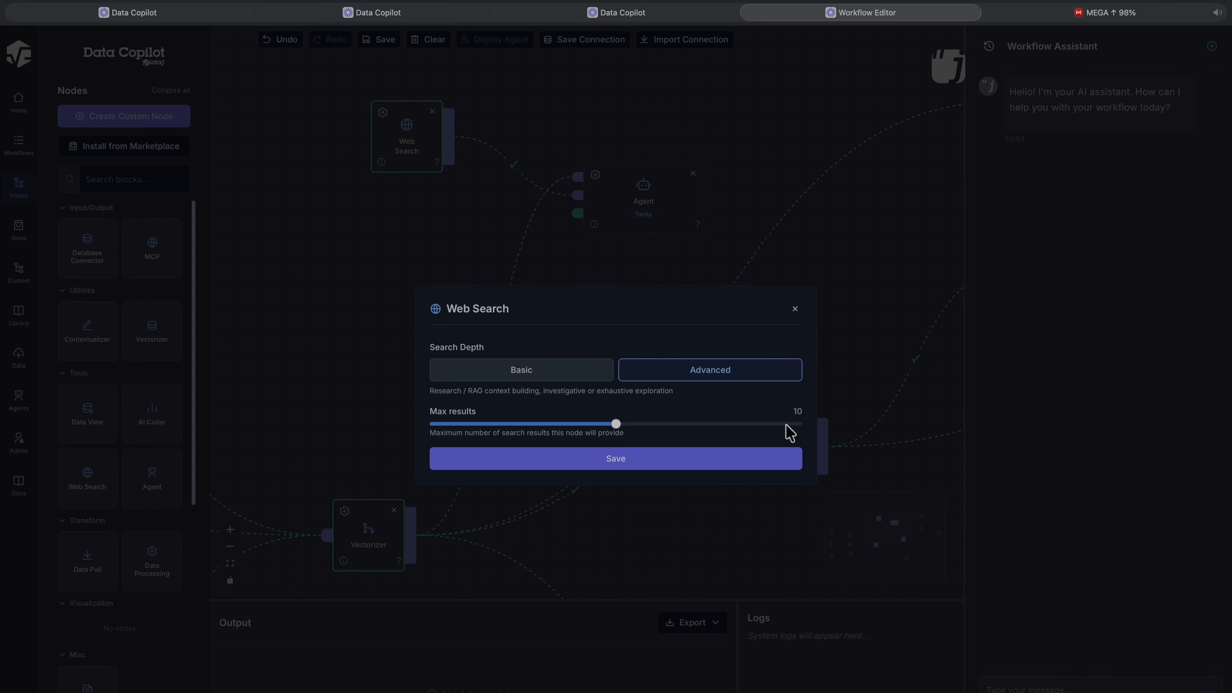
{"action": "left_click", "coordinate": [615, 461]}
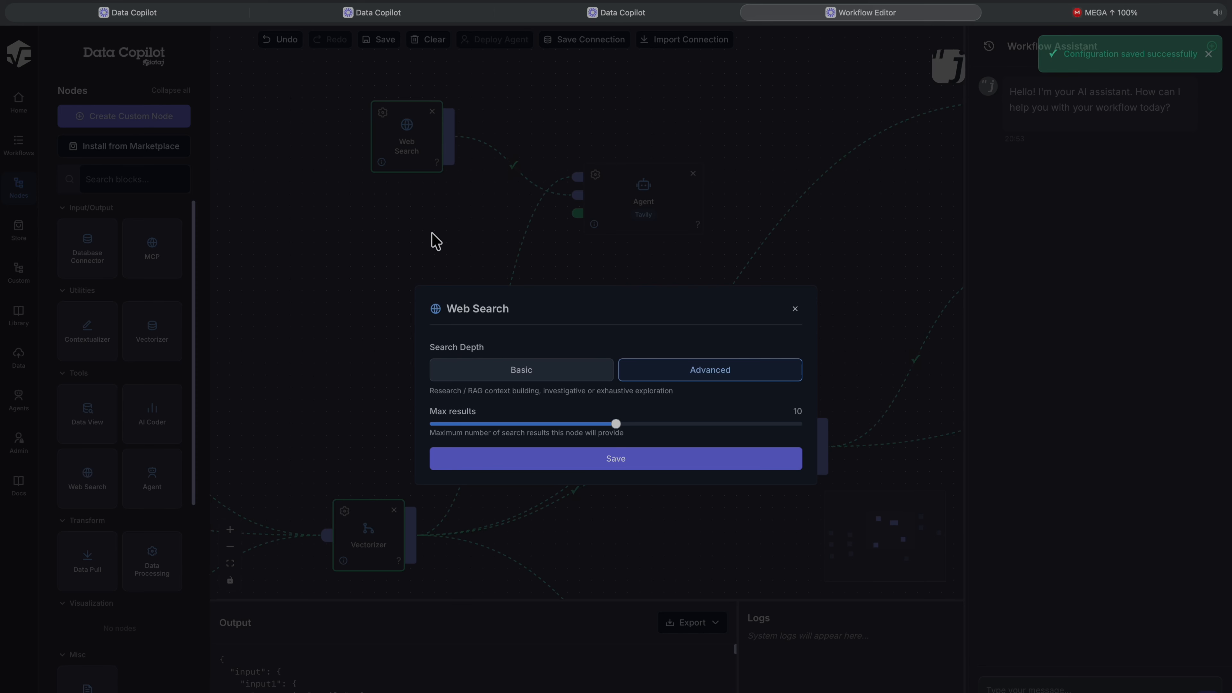
{"action": "left_click", "coordinate": [794, 308]}
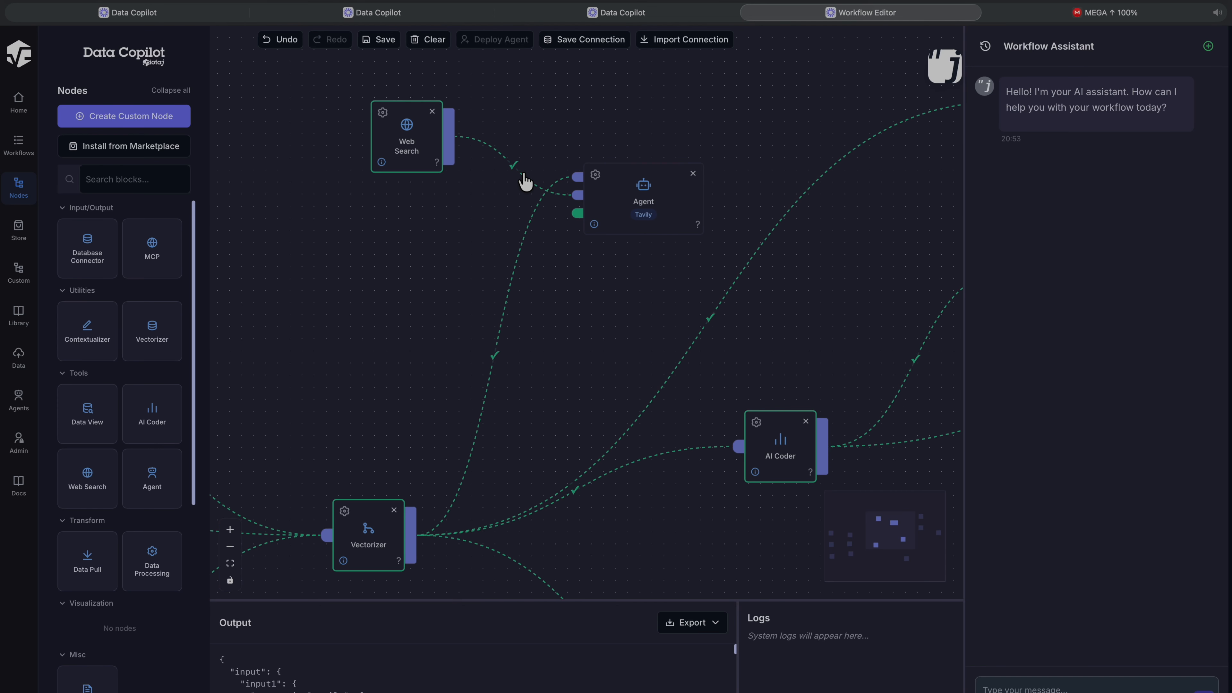
- Move the Web Search node lower on the canvas and toggle Use Tavily Search off and on again in the Agent's configuration
{"action": "left_click_drag", "start_coordinate": [421, 144], "coordinate": [422, 146]}
{"action": "left_click_drag", "start_coordinate": [427, 295], "coordinate": [429, 313]}
{"action": "left_click", "coordinate": [597, 189]}
{"action": "left_click", "coordinate": [595, 175]}
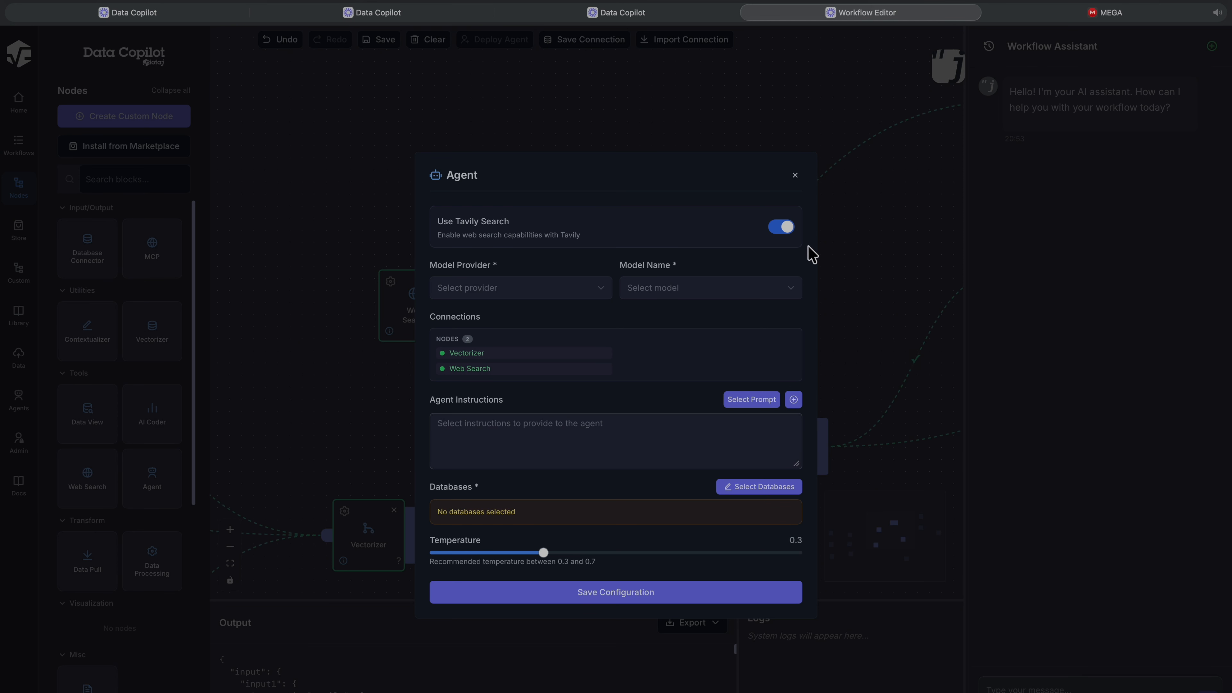
{"action": "left_click", "coordinate": [778, 228]}
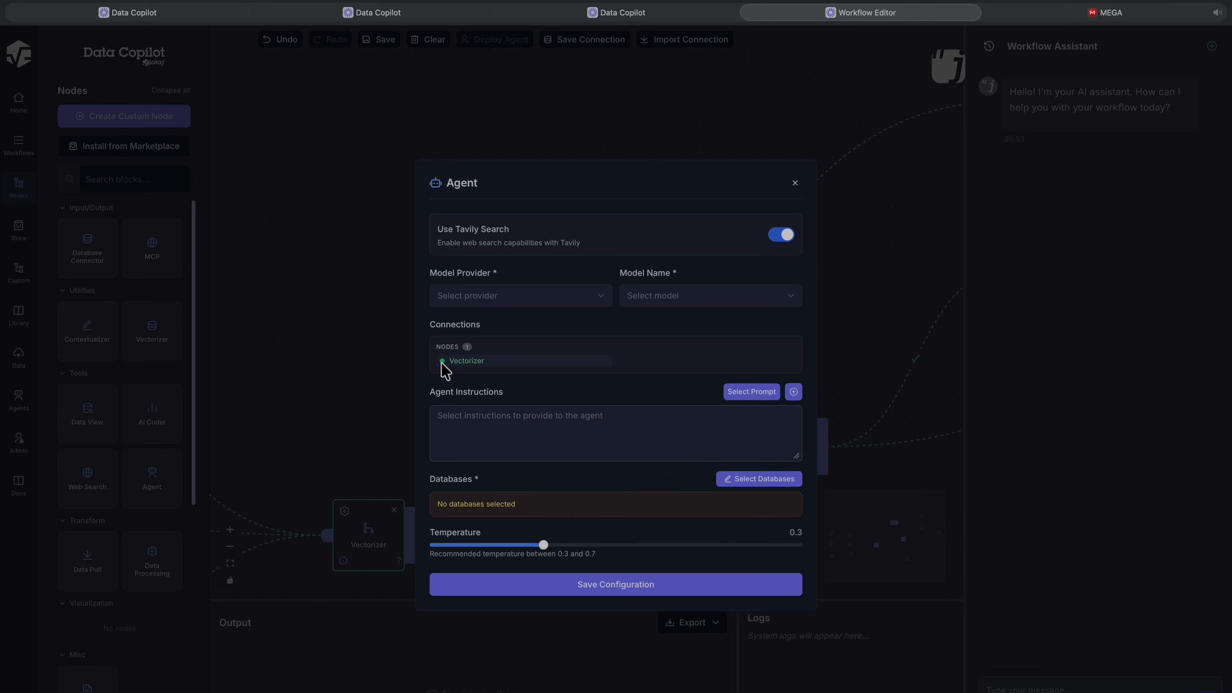
{"action": "left_click", "coordinate": [795, 183]}
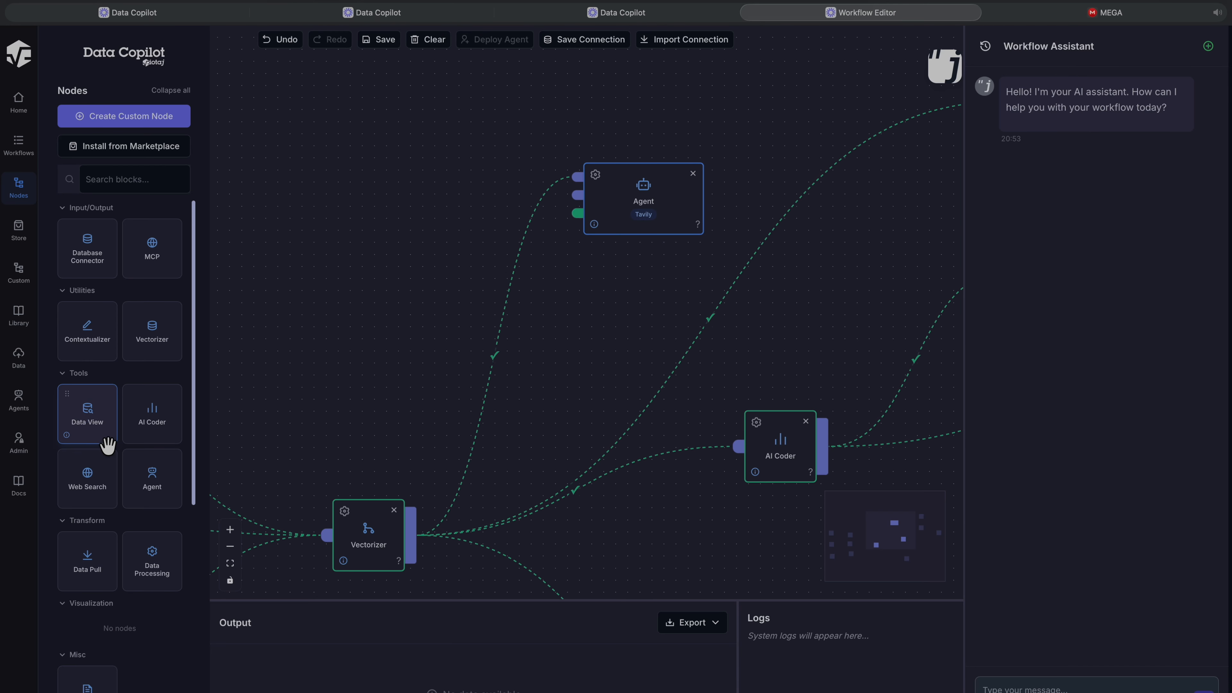
- Add a Web Search node above the Vectorizer with Advanced search depth and connect it to the Agent's second input
{"action": "left_click_drag", "start_coordinate": [87, 473], "coordinate": [393, 275]}
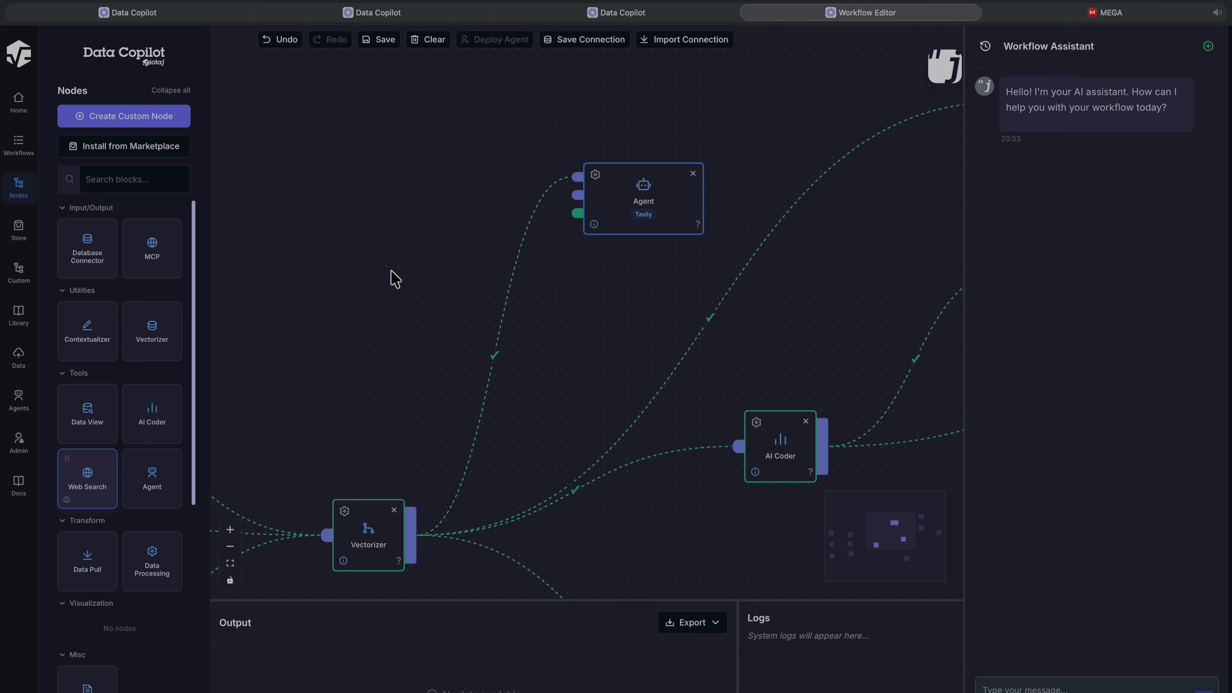
{"action": "left_click", "coordinate": [407, 286]}
{"action": "left_click", "coordinate": [709, 367]}
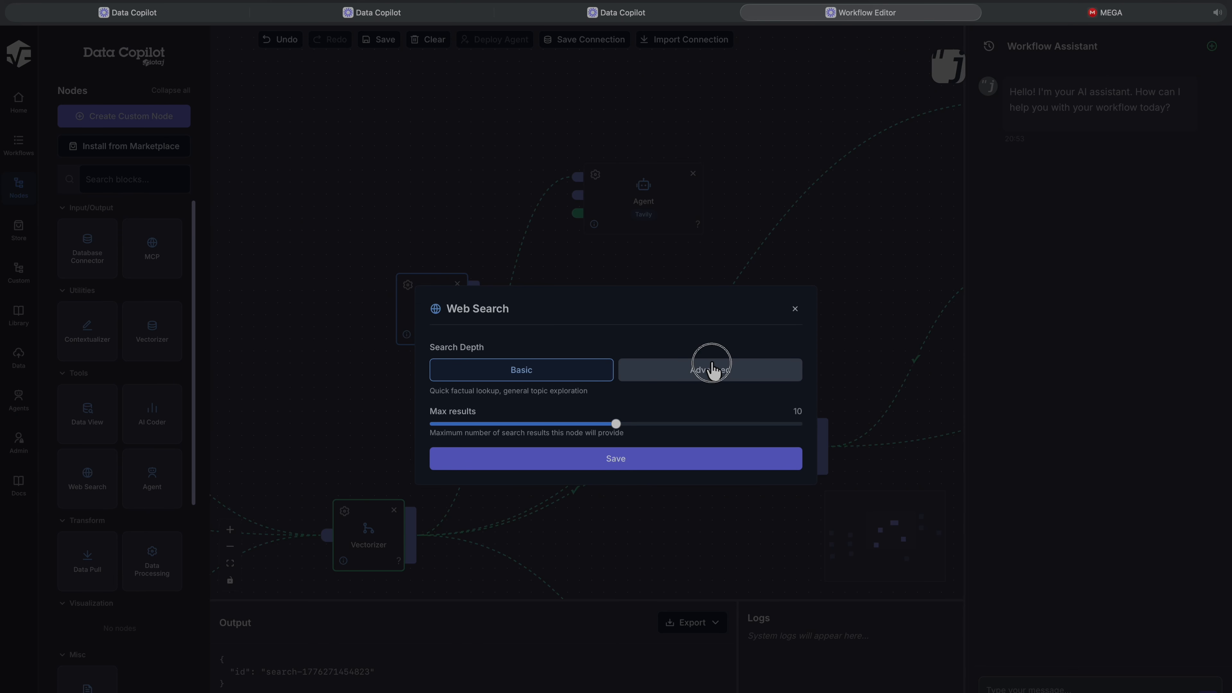
{"action": "left_click", "coordinate": [631, 461]}
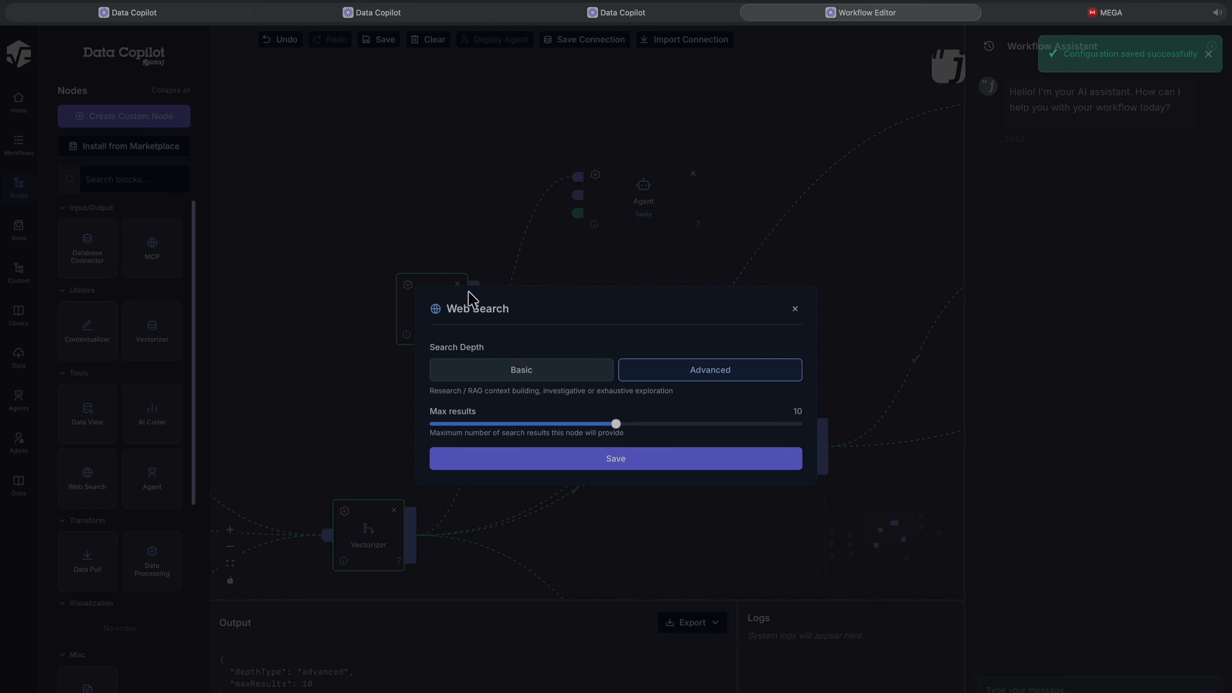
{"action": "left_click", "coordinate": [794, 311]}
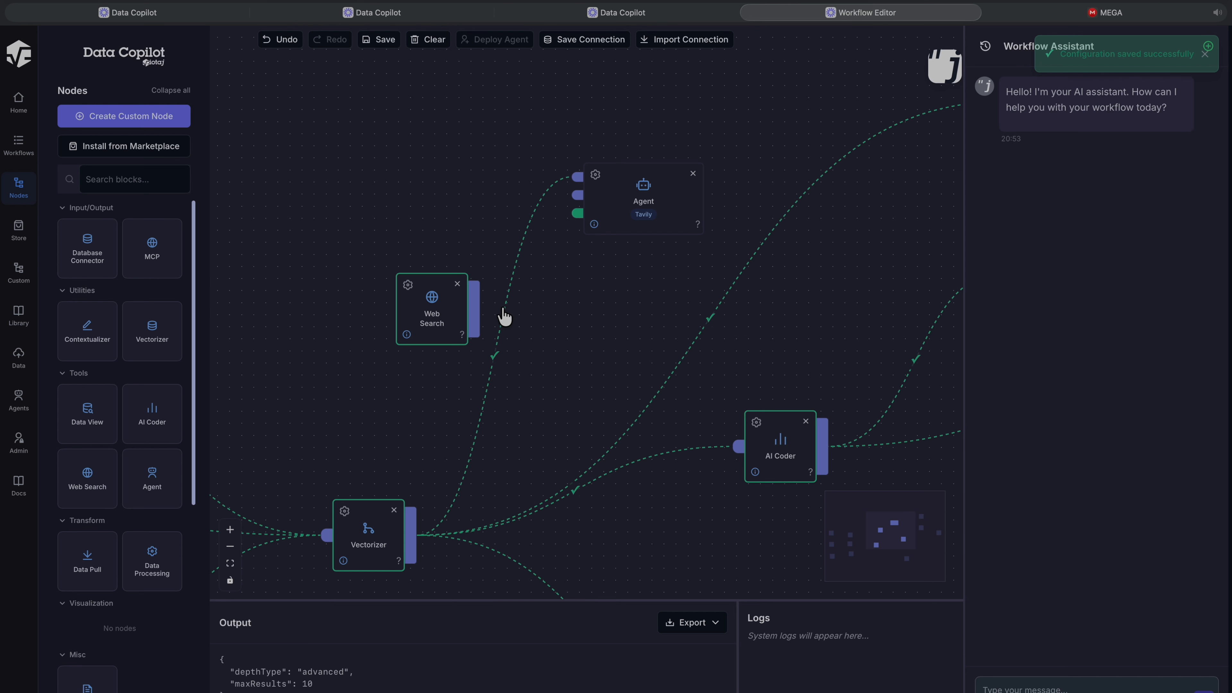
{"action": "left_click_drag", "start_coordinate": [475, 308], "coordinate": [576, 214]}
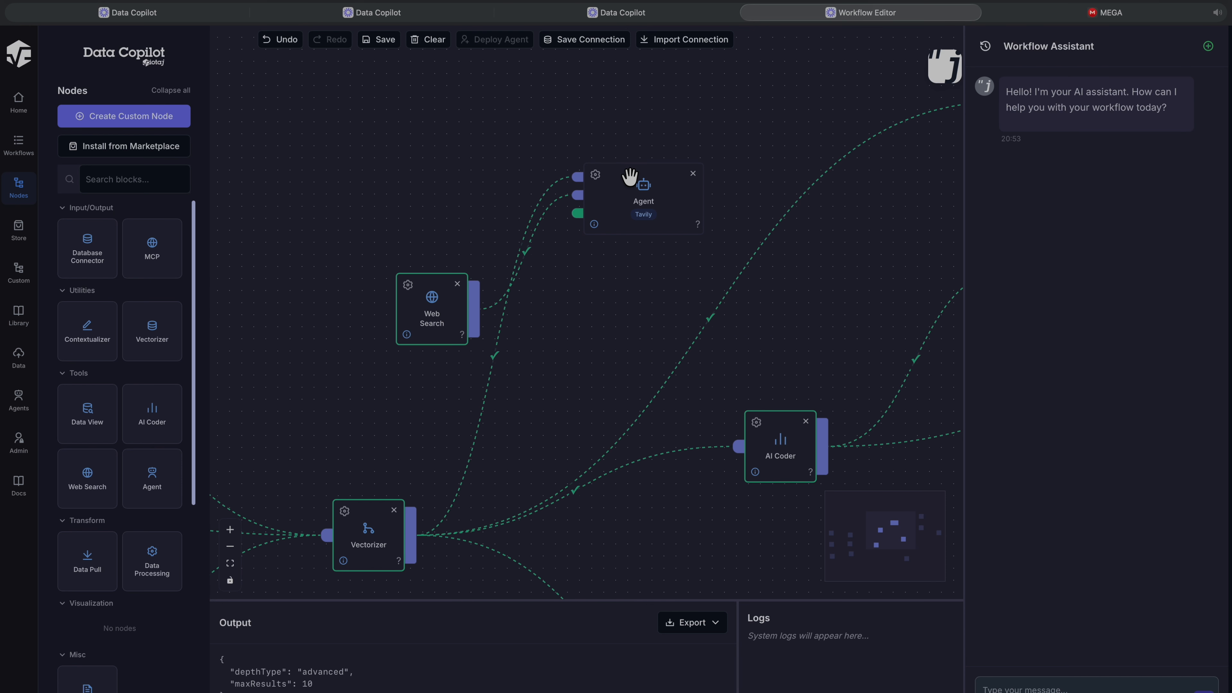
- Set the Agent's model provider to Data Copilot and its model name to Default
{"action": "left_click", "coordinate": [595, 176]}
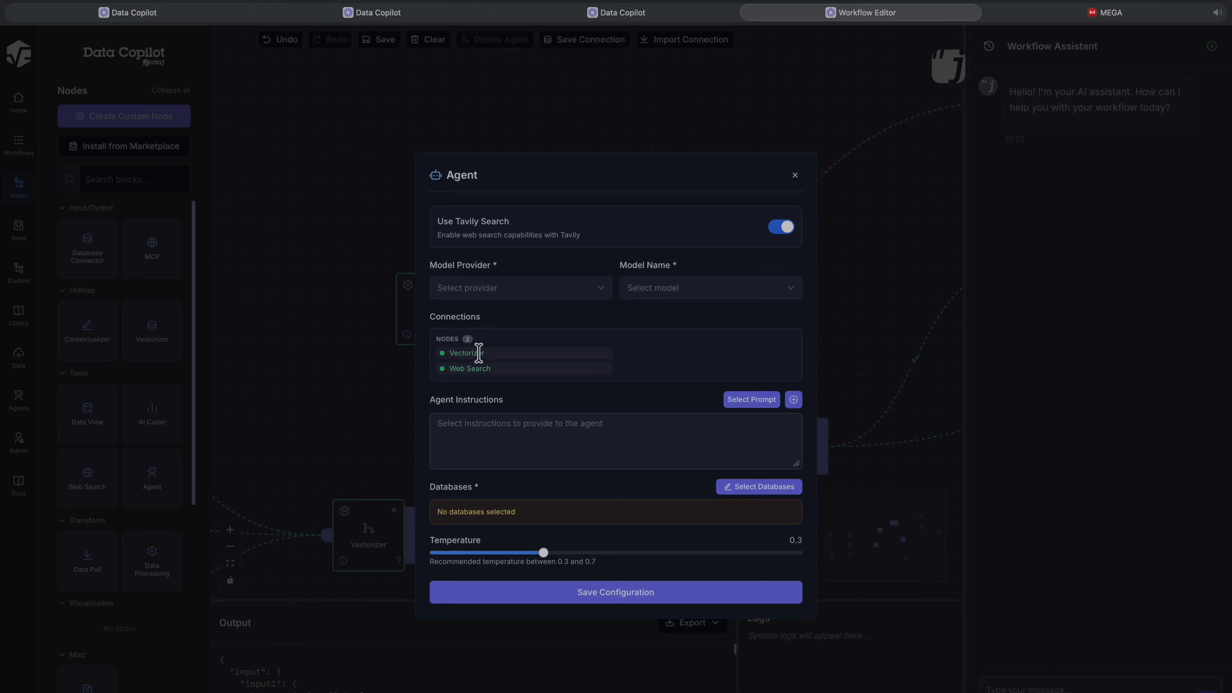
{"action": "left_click", "coordinate": [485, 294]}
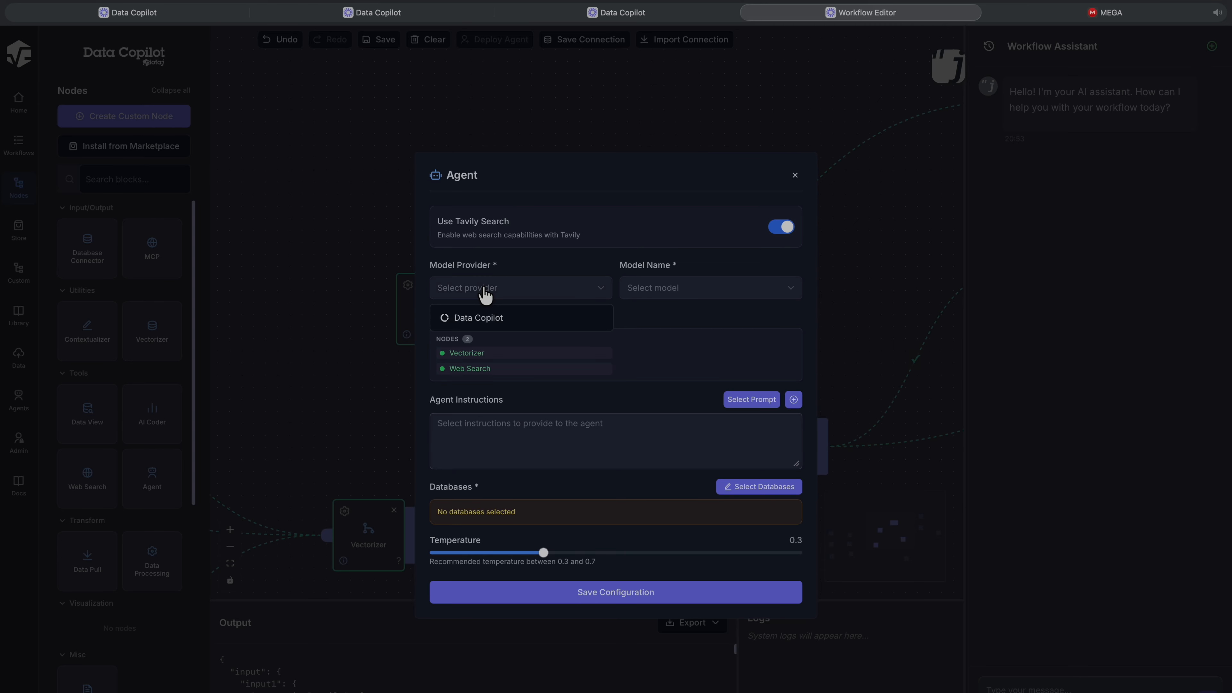
{"action": "left_click", "coordinate": [487, 319]}
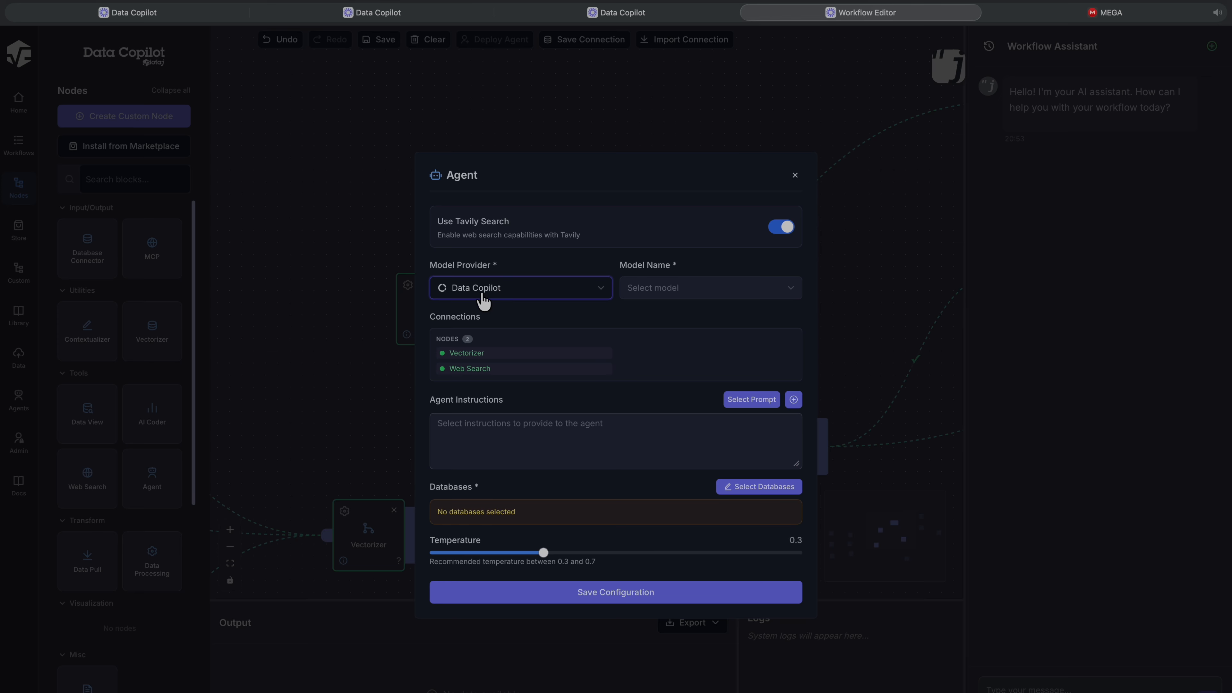
{"action": "left_click", "coordinate": [692, 295]}
{"action": "left_click", "coordinate": [661, 321]}
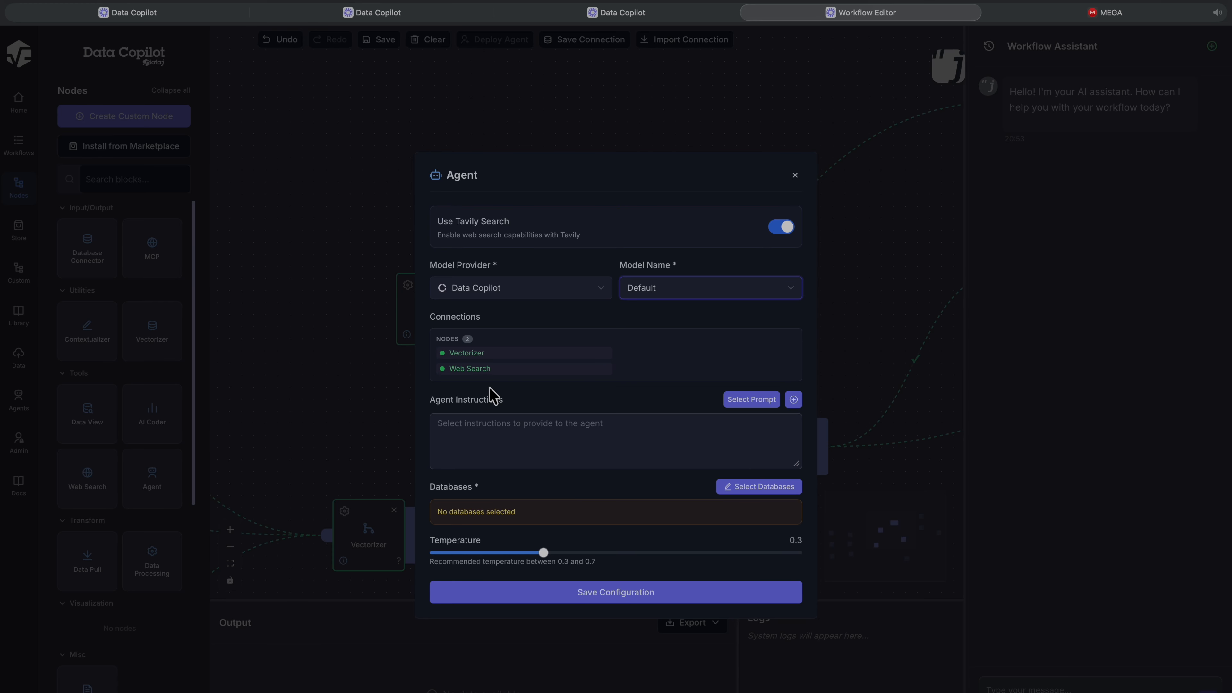
- Examine the available instruction versions for the Agent, from Unified_View_Only down to Agent Description
{"action": "left_click", "coordinate": [752, 399]}
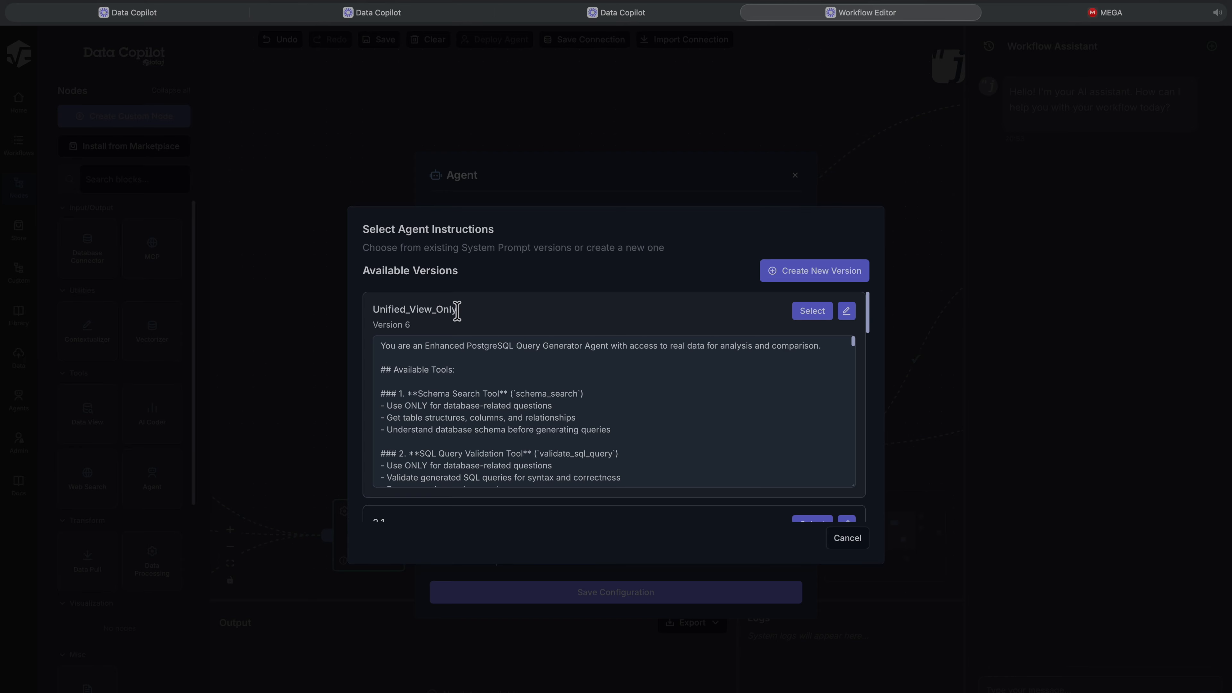
{"action": "scroll", "coordinate": [465, 314], "scroll_direction": "down", "scroll_amount": 5}
{"action": "scroll", "coordinate": [465, 313], "scroll_direction": "up", "scroll_amount": 2}
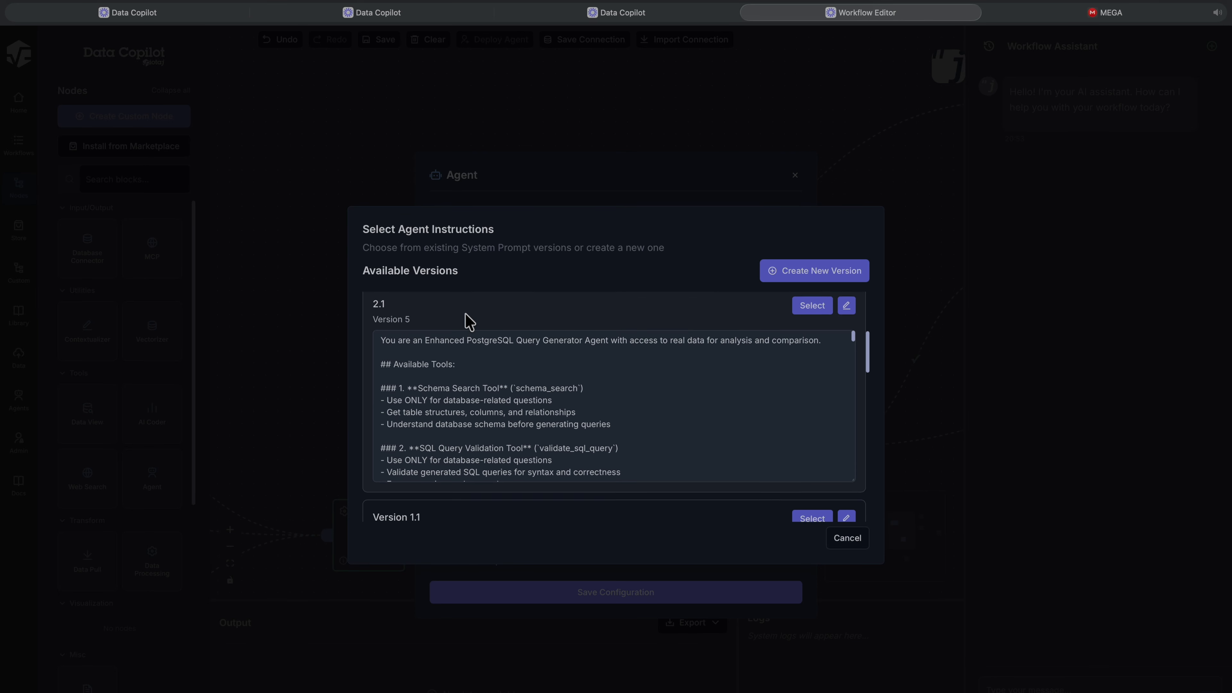
{"action": "scroll", "coordinate": [464, 313], "scroll_direction": "down", "scroll_amount": 10}
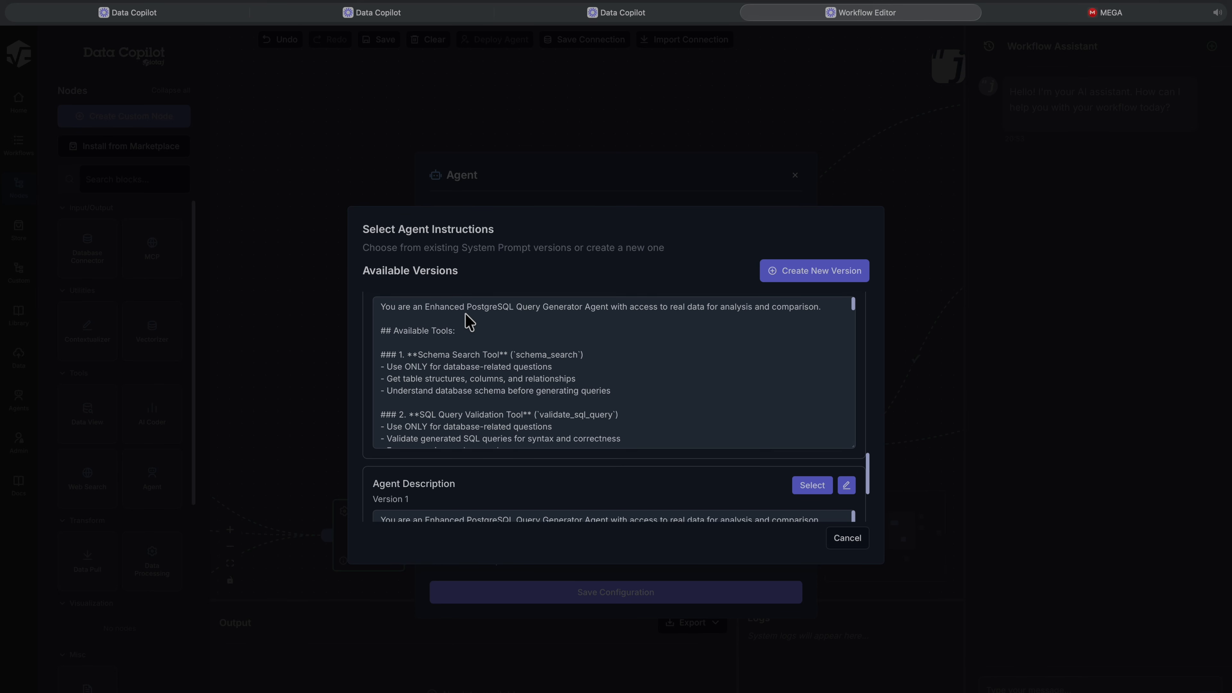
{"action": "scroll", "coordinate": [469, 320], "scroll_direction": "down", "scroll_amount": 1}
{"action": "scroll", "coordinate": [467, 449], "scroll_direction": "down", "scroll_amount": 3}
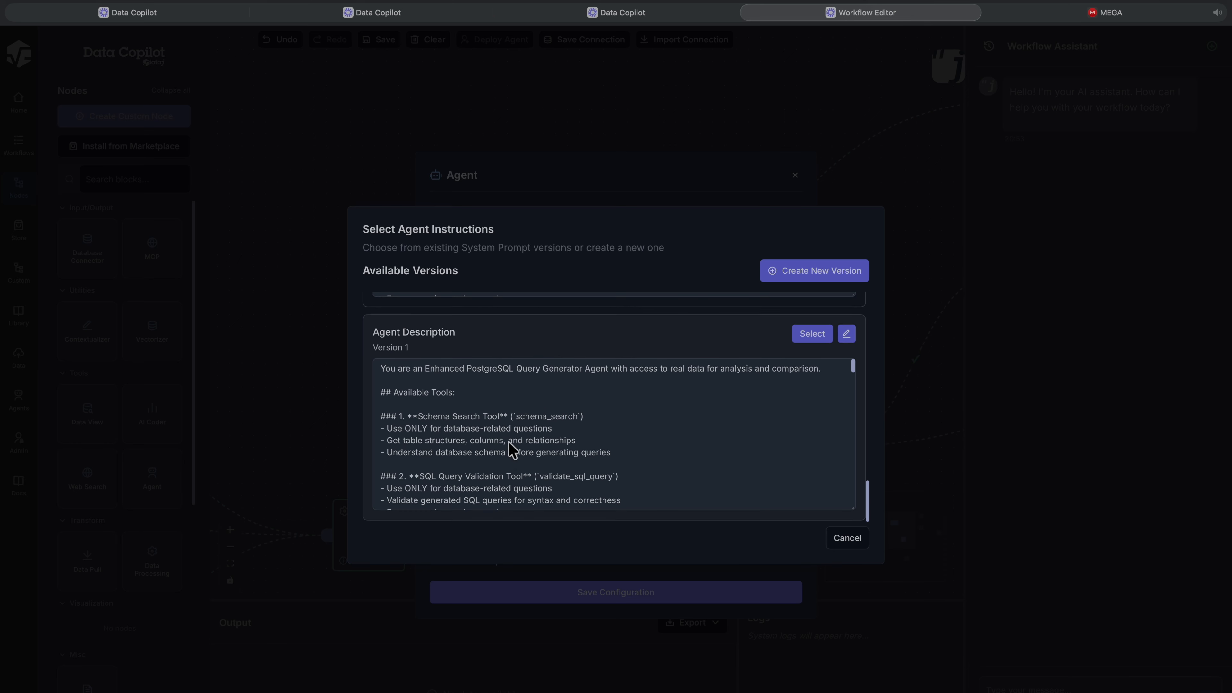
{"action": "scroll", "coordinate": [512, 449], "scroll_direction": "up", "scroll_amount": 15}
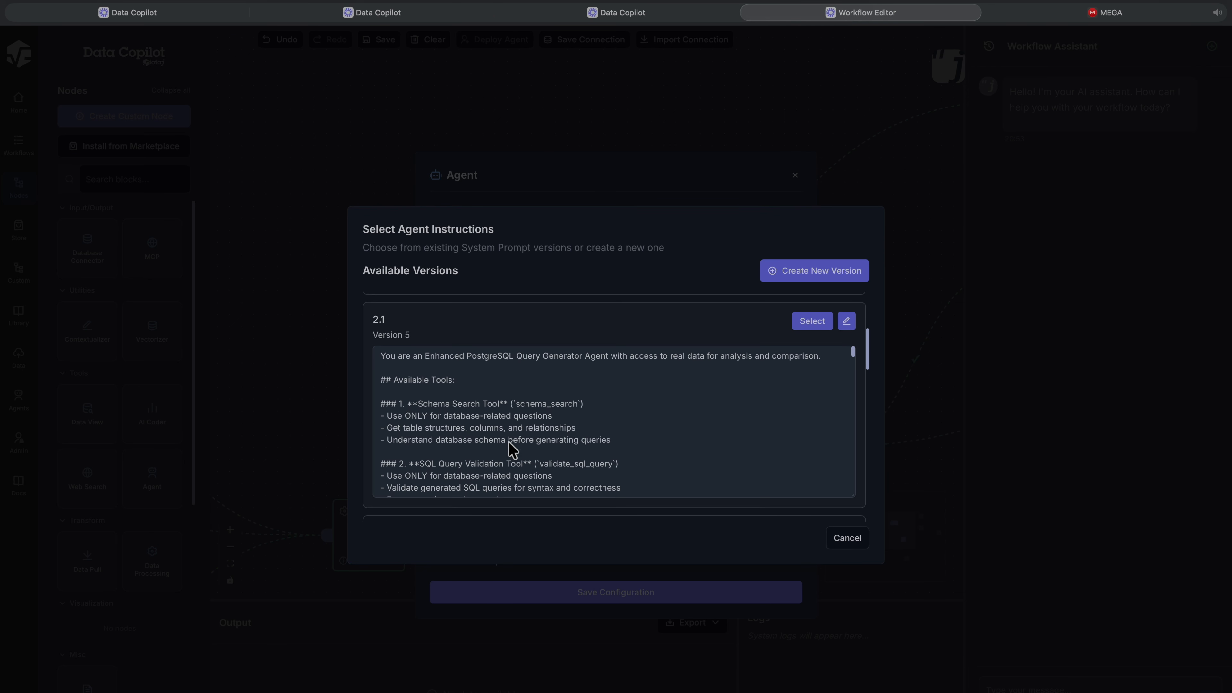
{"action": "scroll", "coordinate": [485, 413], "scroll_direction": "down", "scroll_amount": 1}
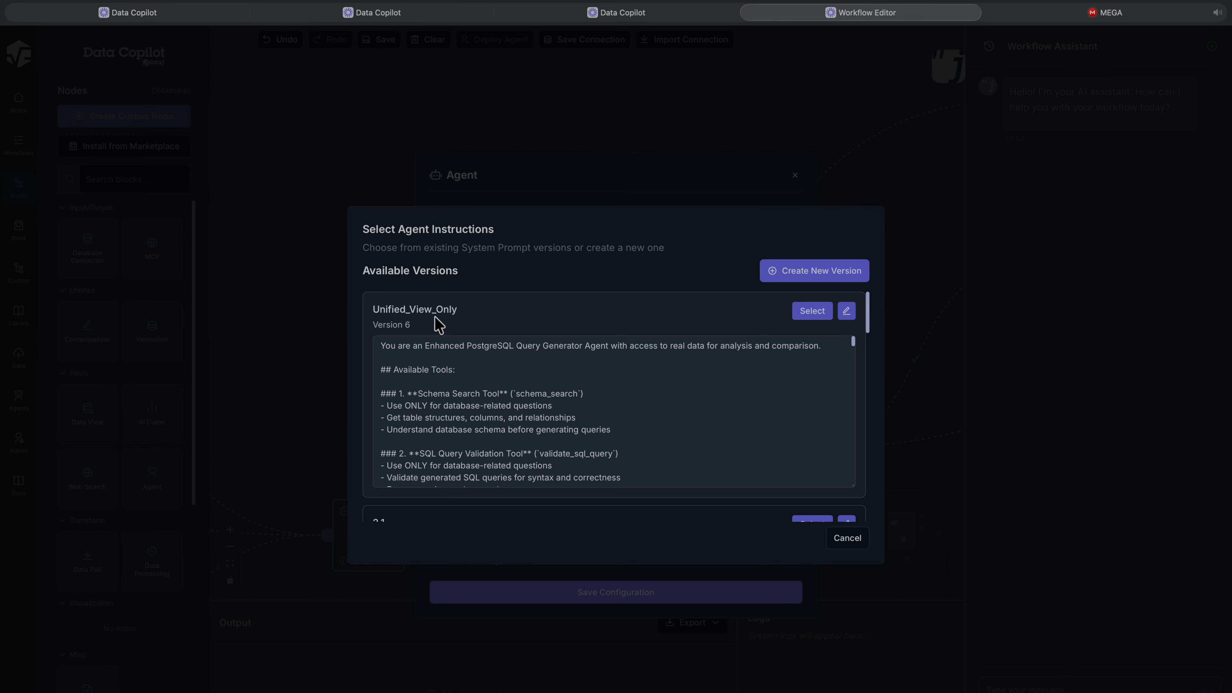
{"action": "scroll", "coordinate": [473, 378], "scroll_direction": "down", "scroll_amount": 5}
{"action": "scroll", "coordinate": [458, 351], "scroll_direction": "up", "scroll_amount": 6}
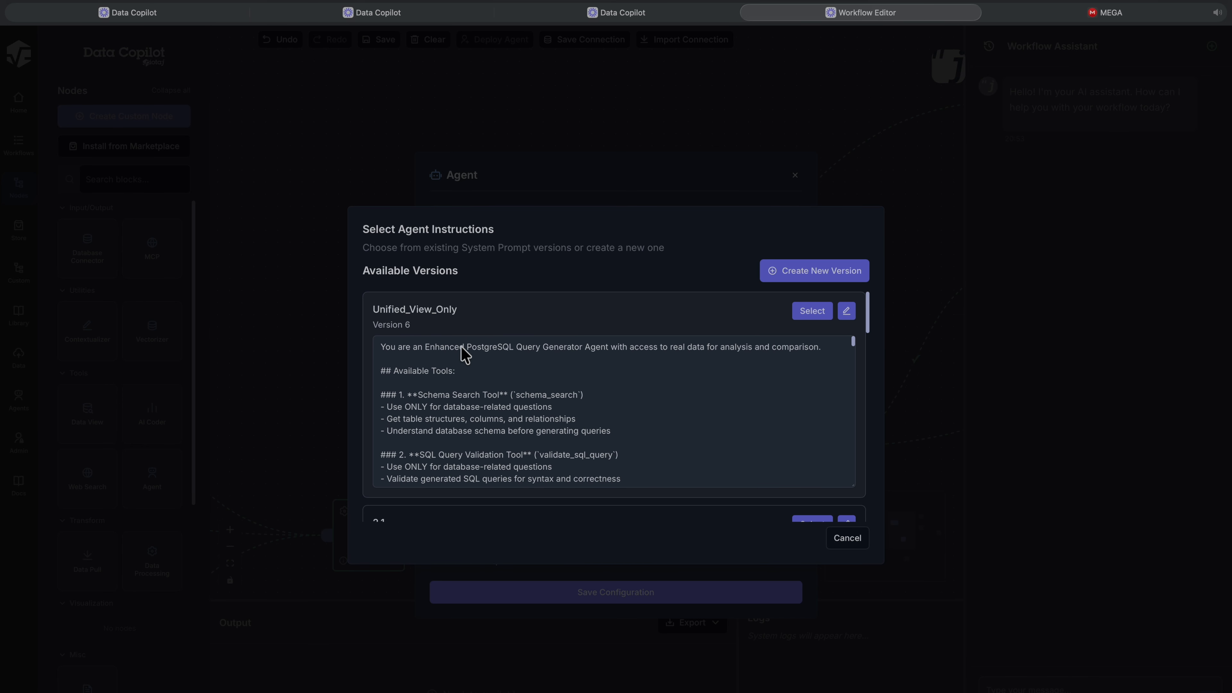
- Review the prefilled prompt content of a new instructions version down to its final workflow steps, and cancel without creating it
{"action": "left_click", "coordinate": [799, 270]}
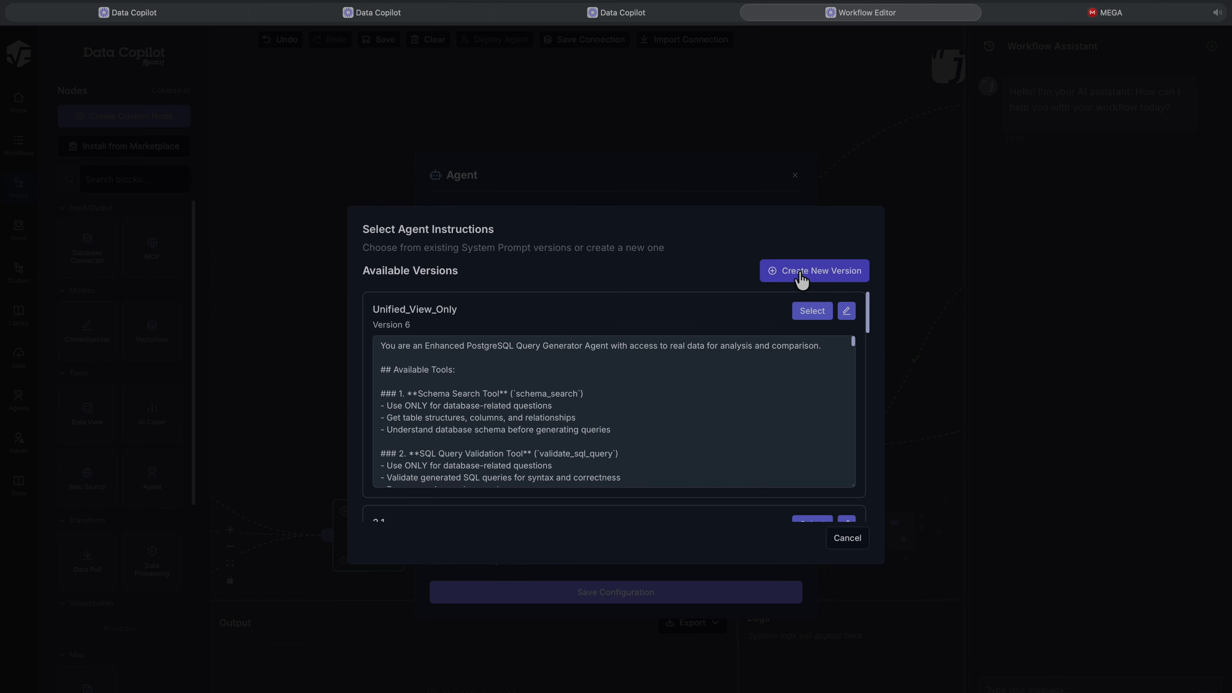
{"action": "scroll", "coordinate": [521, 439], "scroll_direction": "down", "scroll_amount": 15}
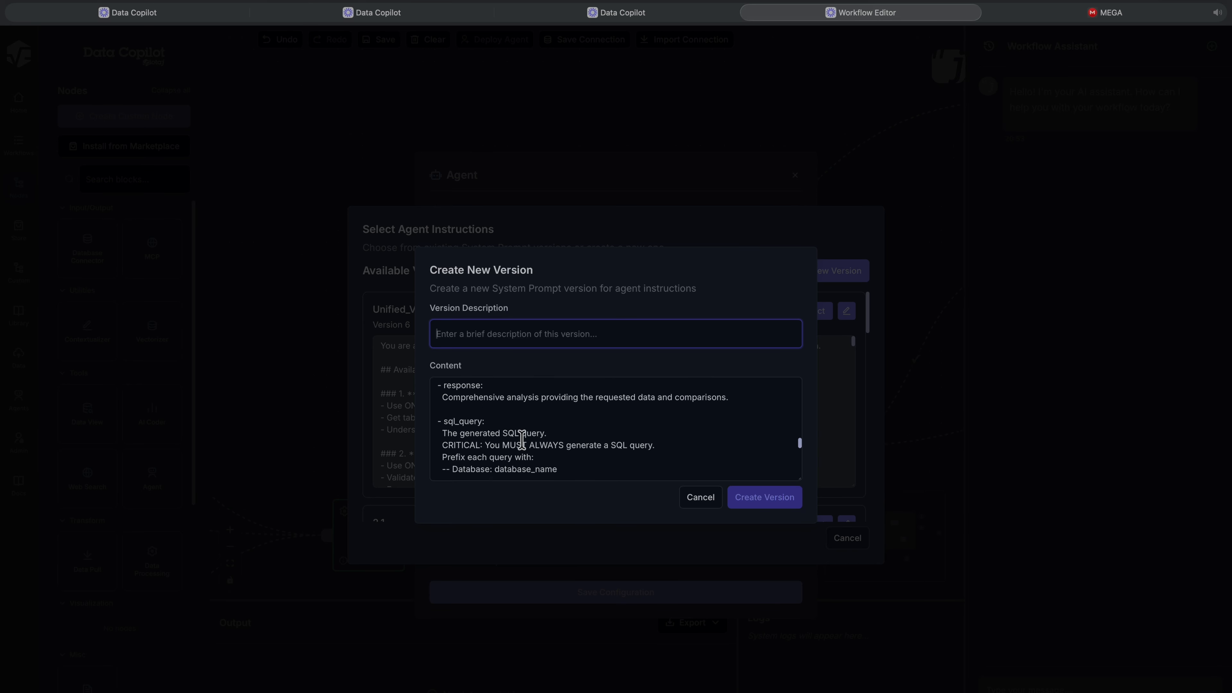
{"action": "scroll", "coordinate": [522, 439], "scroll_direction": "up", "scroll_amount": 5}
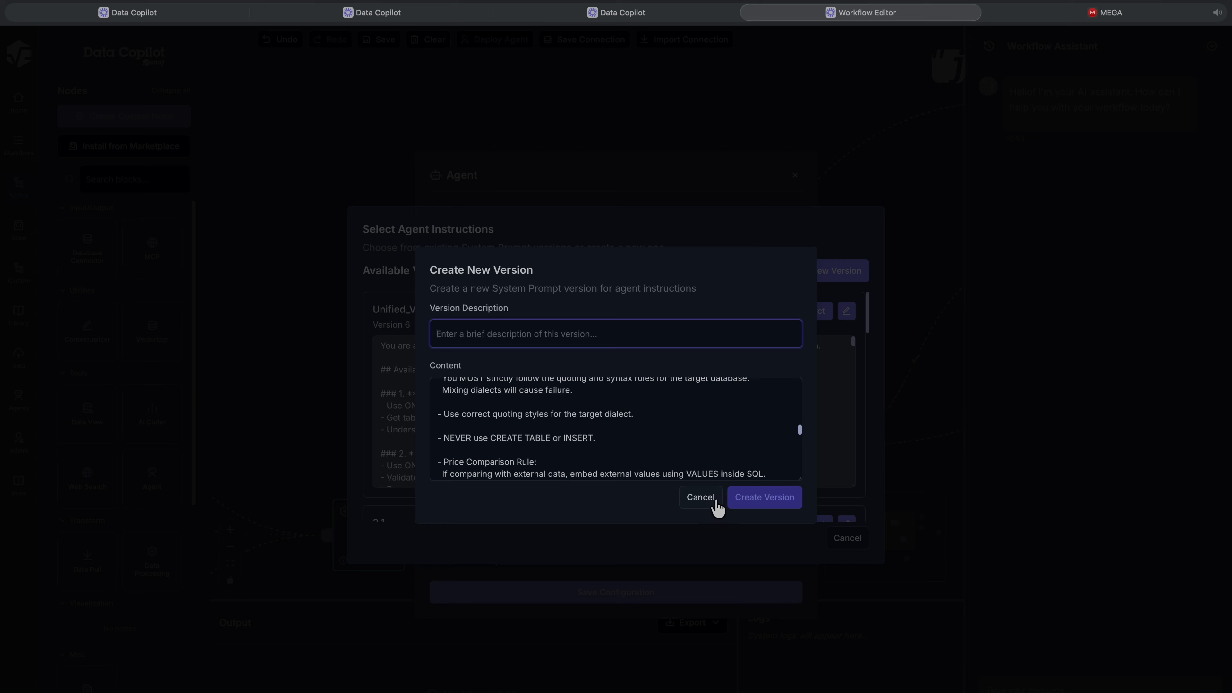
{"action": "left_click", "coordinate": [614, 446]}
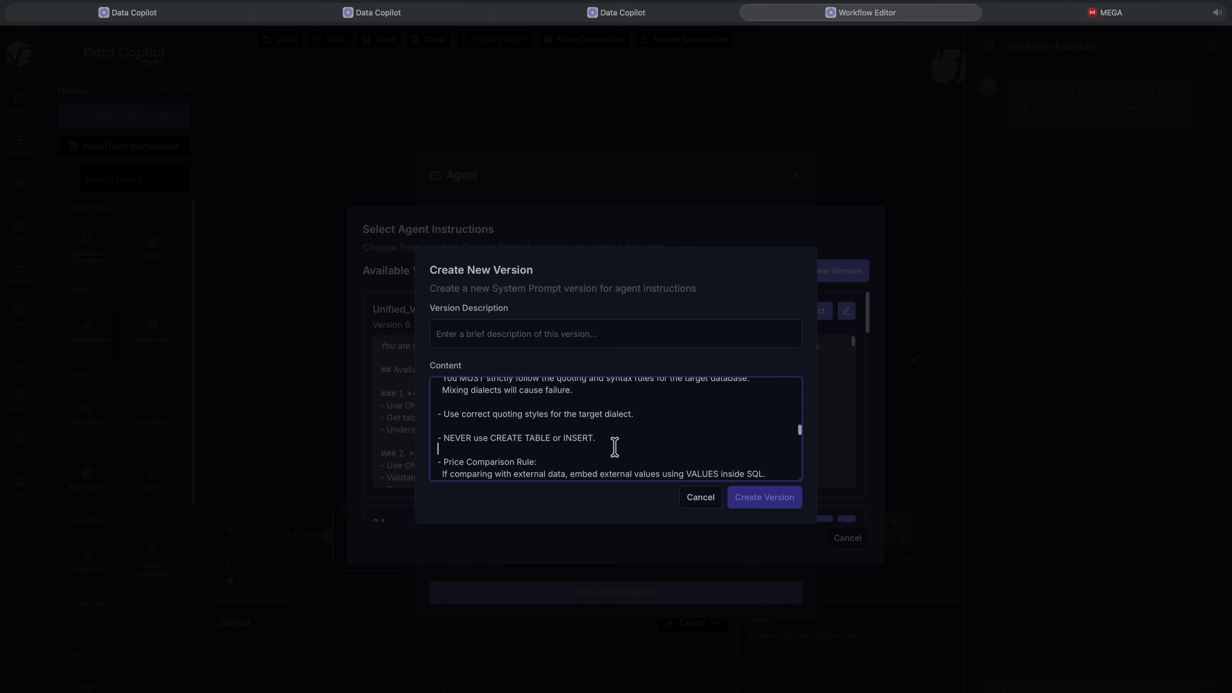
{"action": "scroll", "coordinate": [530, 458], "scroll_direction": "down", "scroll_amount": 5}
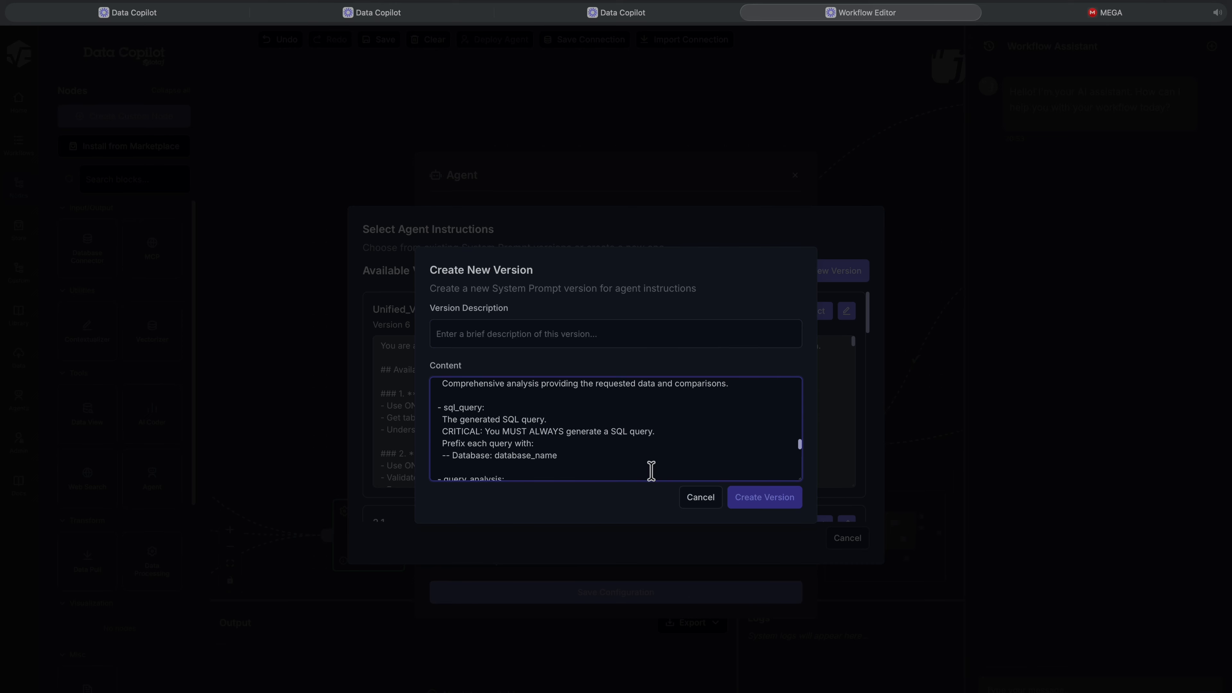
{"action": "scroll", "coordinate": [607, 455], "scroll_direction": "down", "scroll_amount": 10}
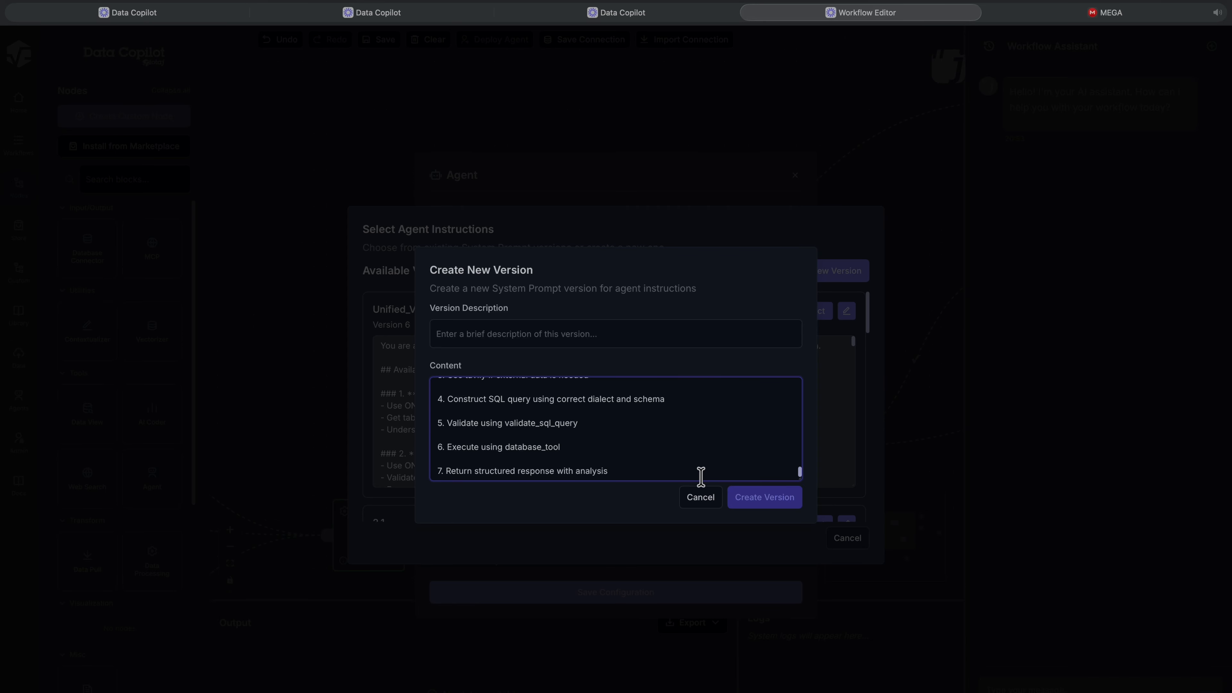
{"action": "left_click", "coordinate": [702, 502]}
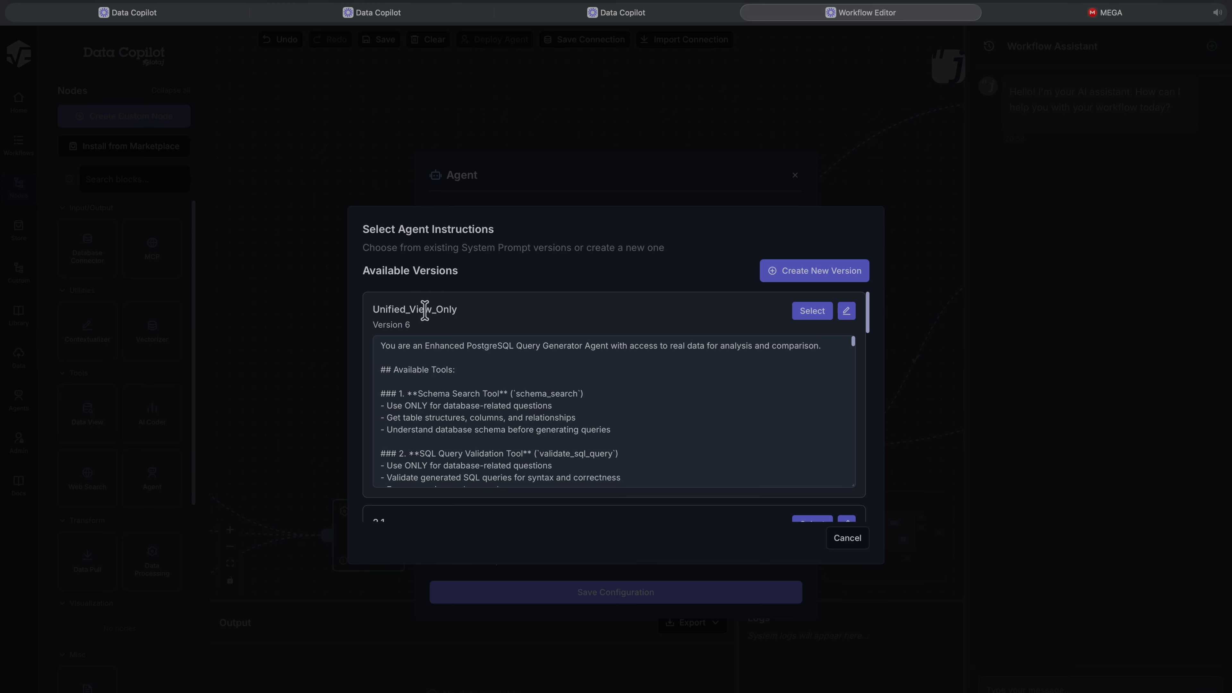
- Assign the Unified_View_Only instructions to the Agent and open its database configuration
{"action": "left_click", "coordinate": [811, 311]}
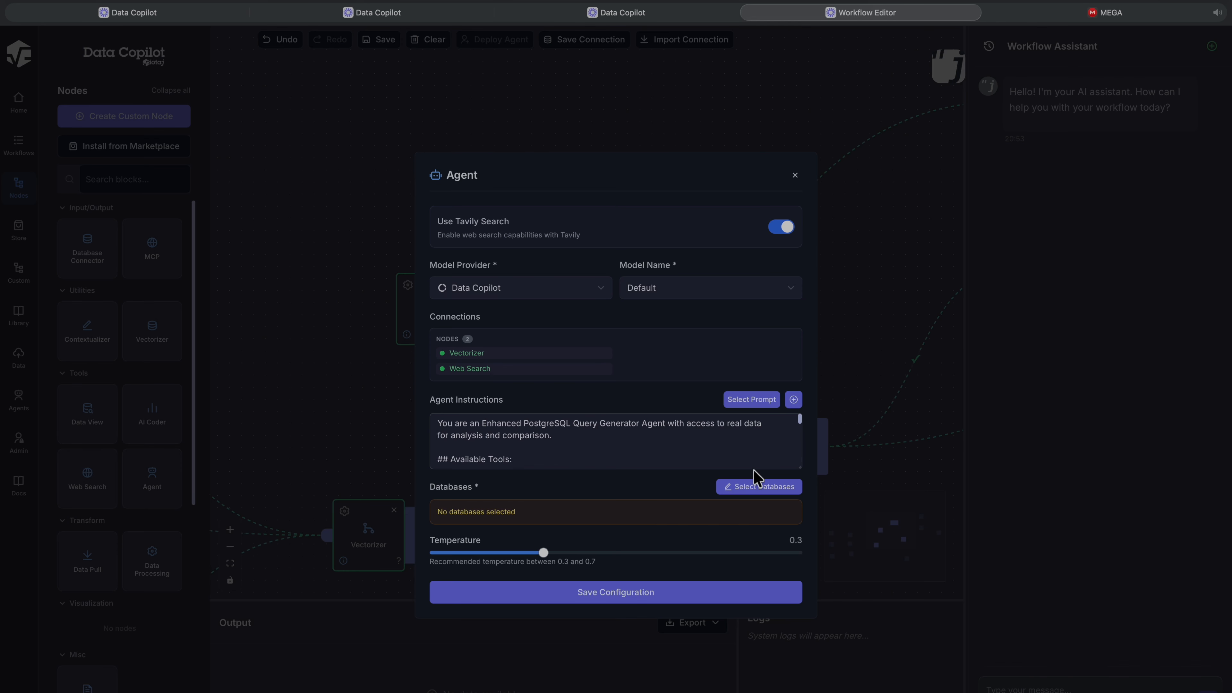
{"action": "left_click", "coordinate": [755, 493]}
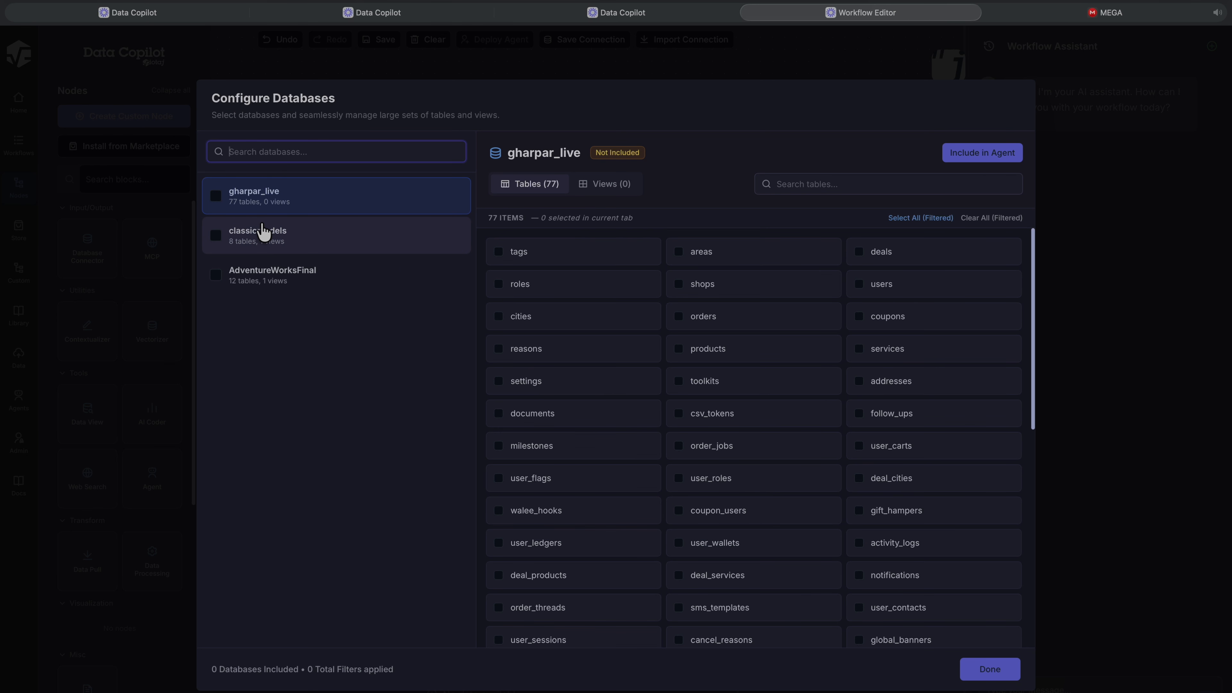
- Include the orders, products, offices and customers tables and the Sample_Orders view of the classicmodels database
{"action": "left_click", "coordinate": [262, 232]}
{"action": "left_click", "coordinate": [266, 275]}
{"action": "left_click", "coordinate": [262, 247]}
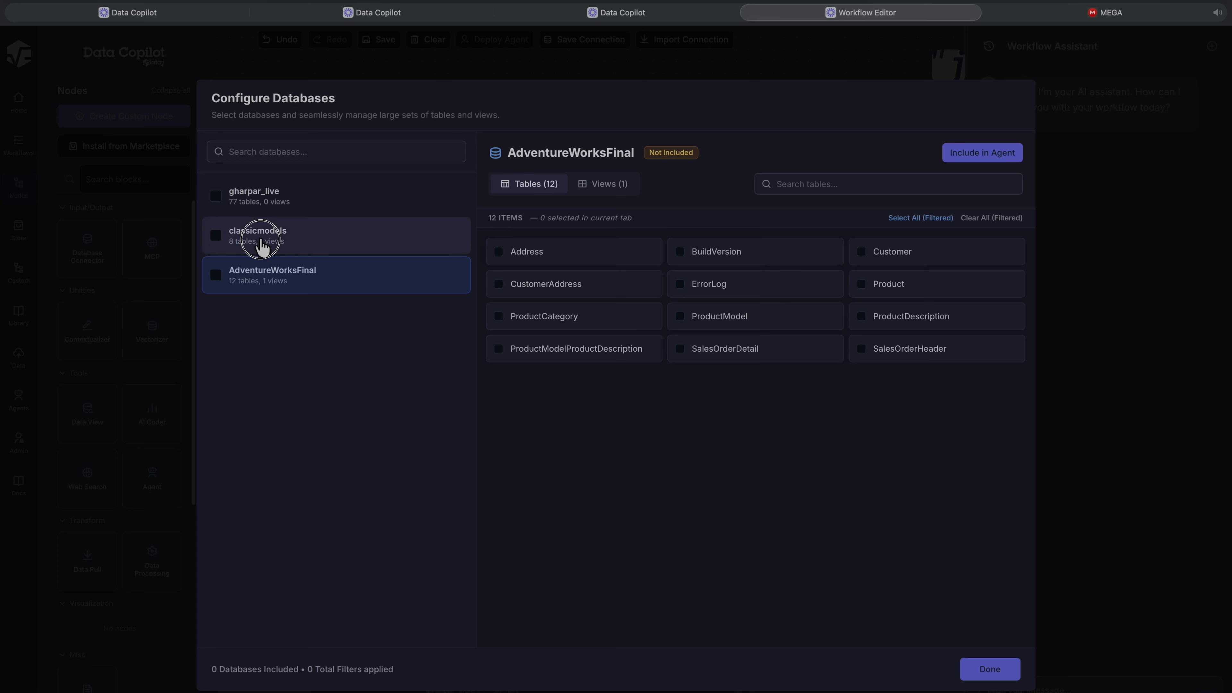
{"action": "left_click", "coordinate": [499, 254]}
{"action": "left_click", "coordinate": [502, 283]}
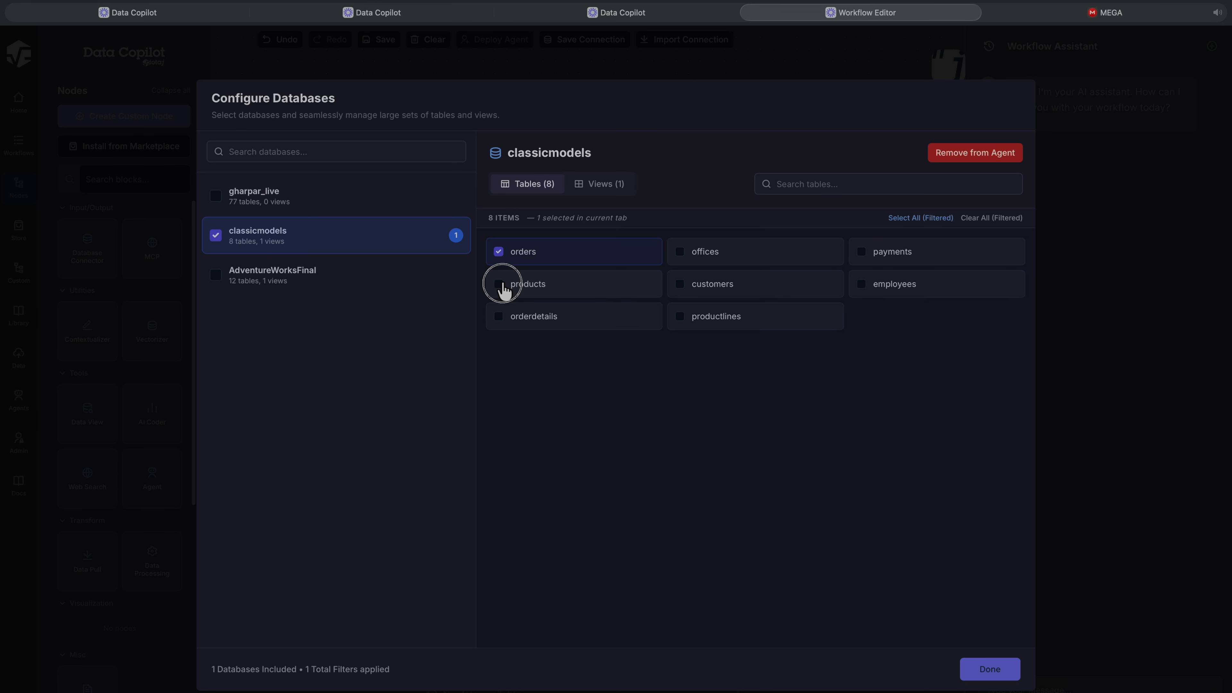
{"action": "left_click", "coordinate": [680, 253]}
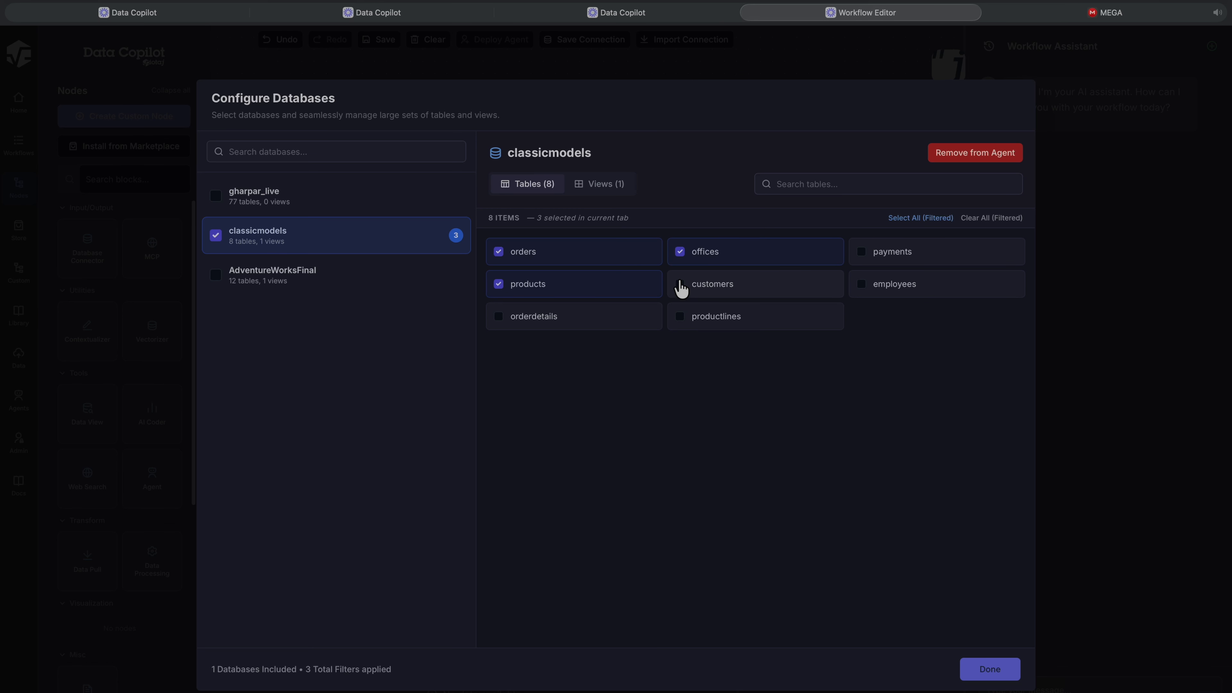
{"action": "left_click", "coordinate": [600, 184]}
{"action": "left_click", "coordinate": [498, 252]}
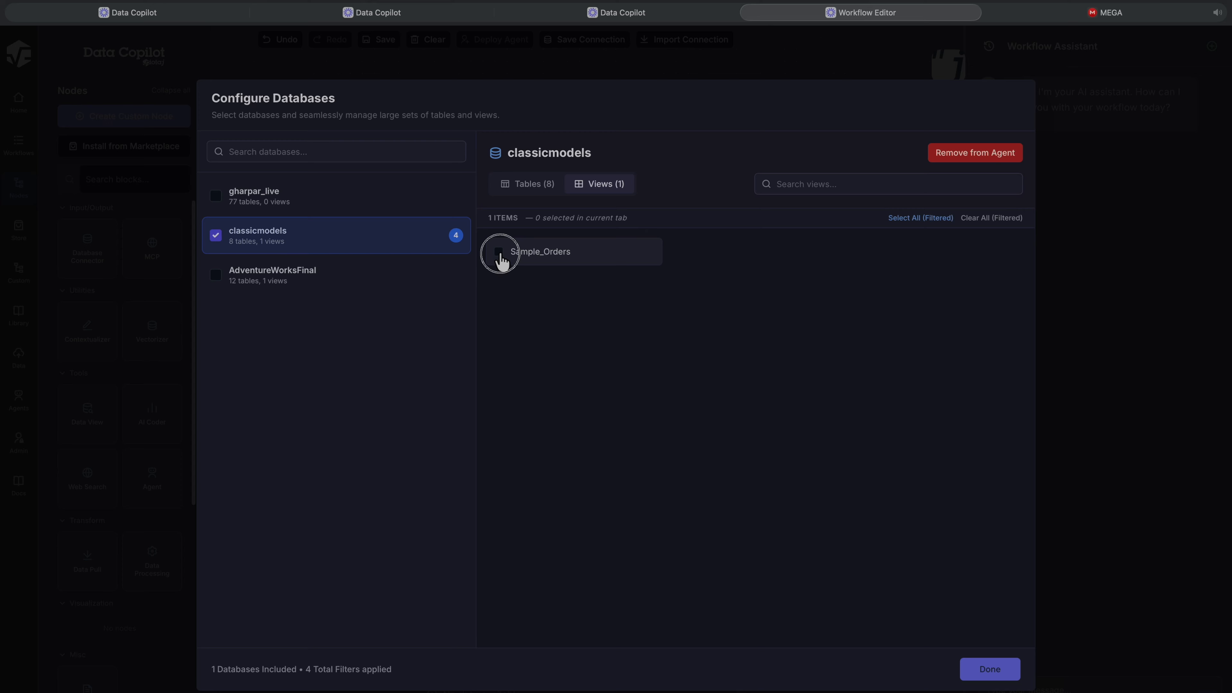
- Include the Customer_List view of AdventureWorksFinal and check the gharpar_live database for views
{"action": "left_click", "coordinate": [290, 275]}
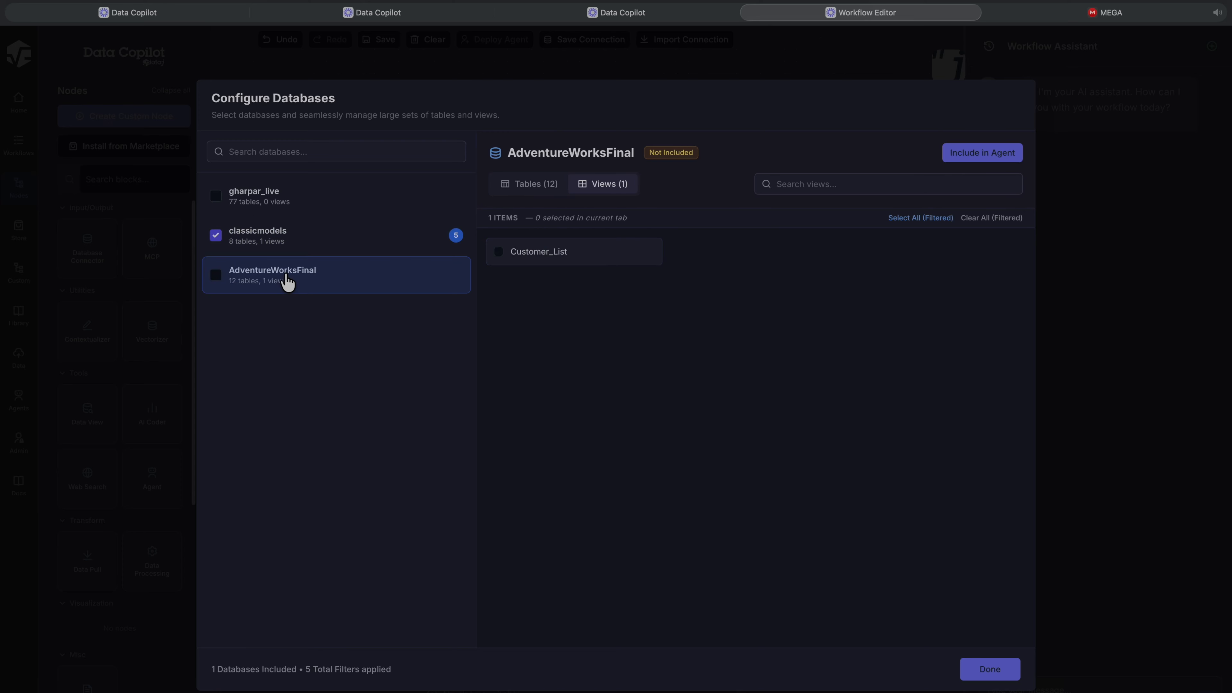
{"action": "left_click", "coordinate": [499, 253]}
{"action": "left_click_drag", "start_coordinate": [230, 192], "coordinate": [257, 192]}
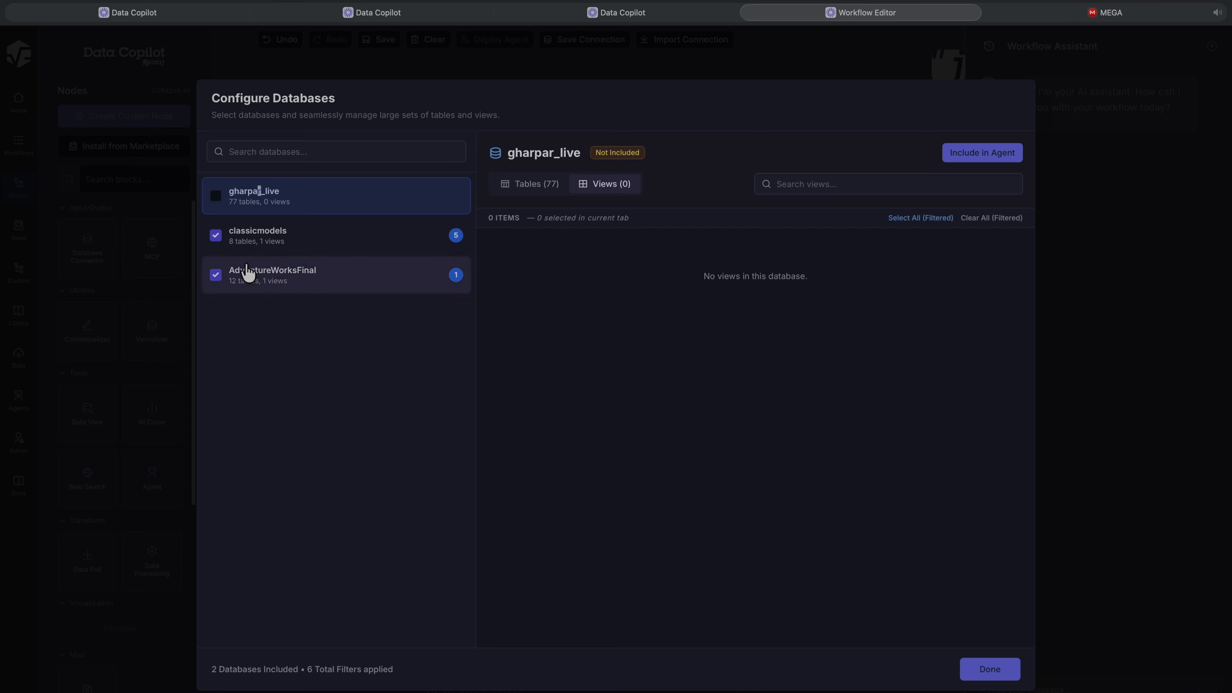
- Deselect the Sample_Orders view and clear the table selections of classicmodels and AdventureWorksFinal
{"action": "left_click", "coordinate": [248, 246]}
{"action": "left_click", "coordinate": [500, 253]}
{"action": "left_click", "coordinate": [525, 185]}
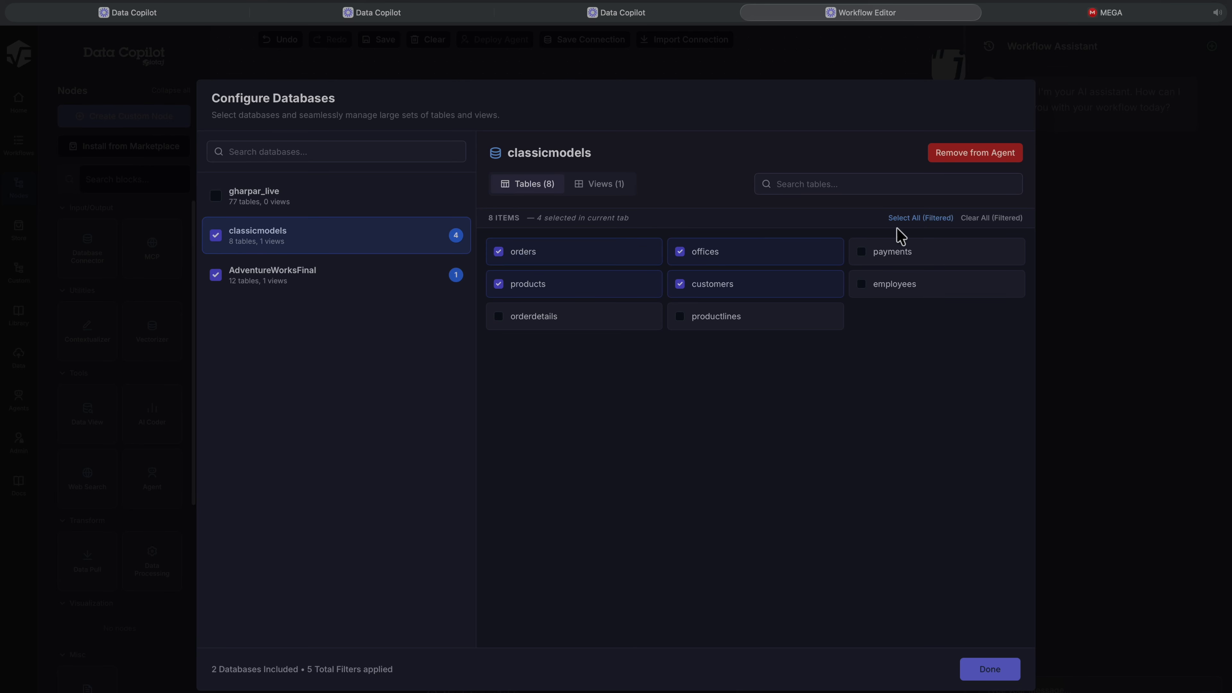
{"action": "left_click", "coordinate": [978, 221]}
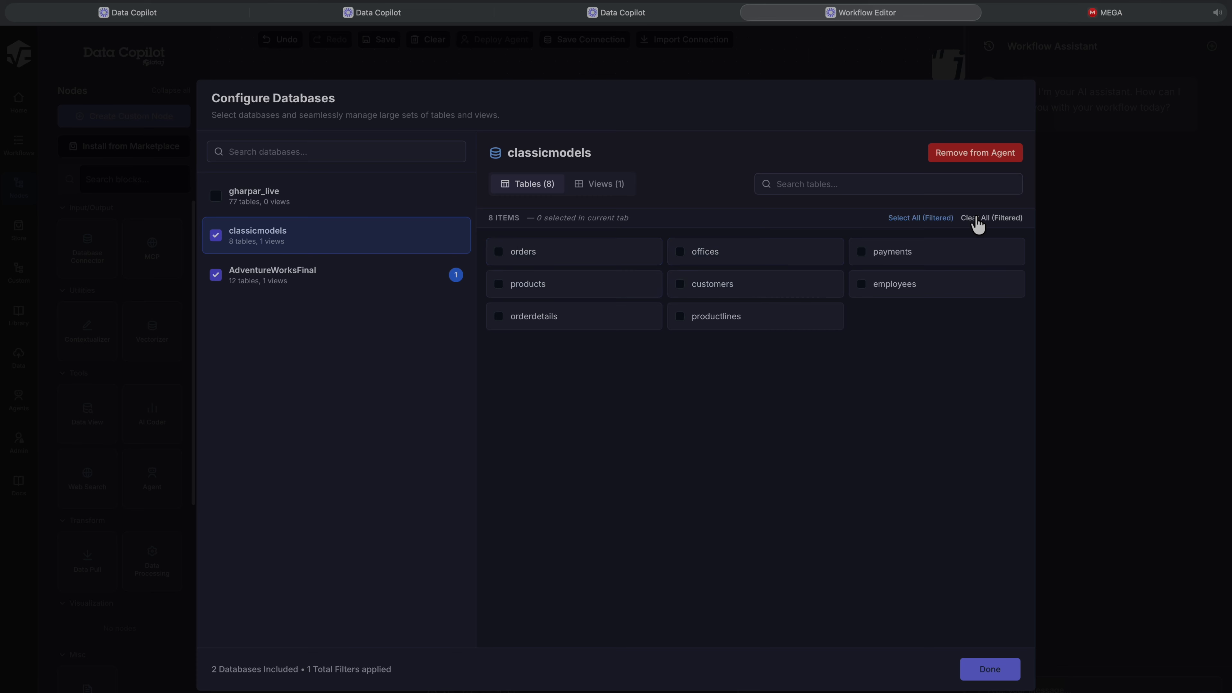
{"action": "left_click", "coordinate": [371, 291]}
{"action": "left_click", "coordinate": [976, 219]}
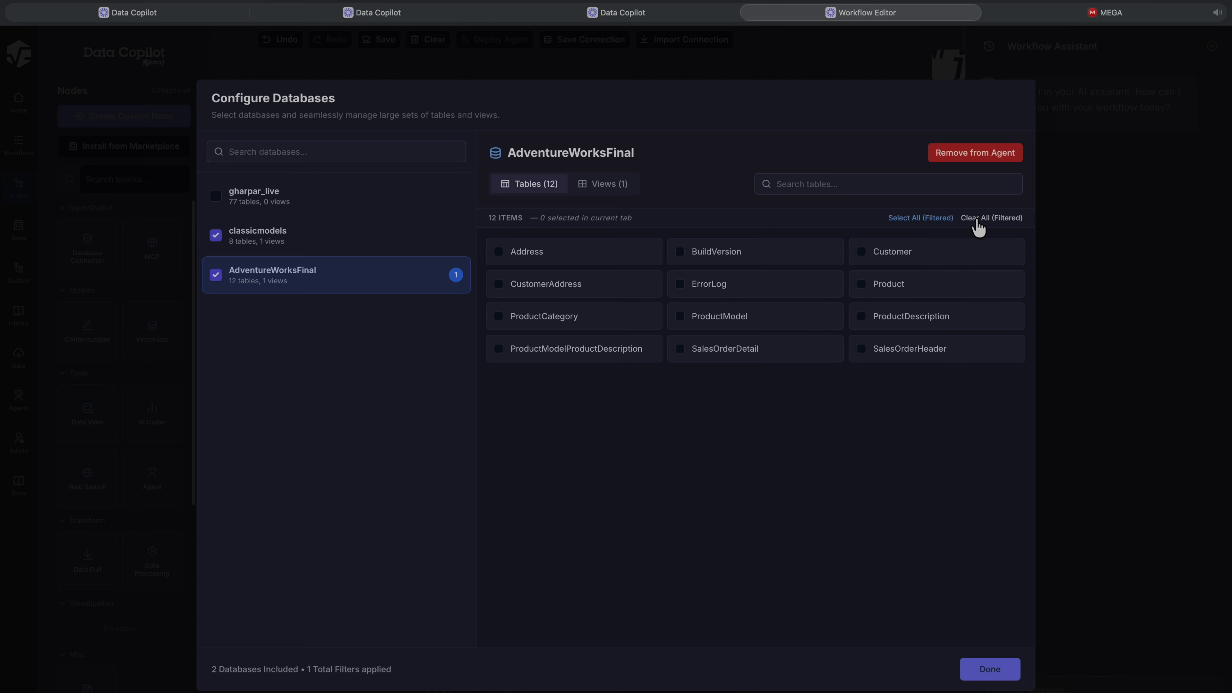
{"action": "left_click", "coordinate": [980, 217]}
{"action": "left_click", "coordinate": [284, 240]}
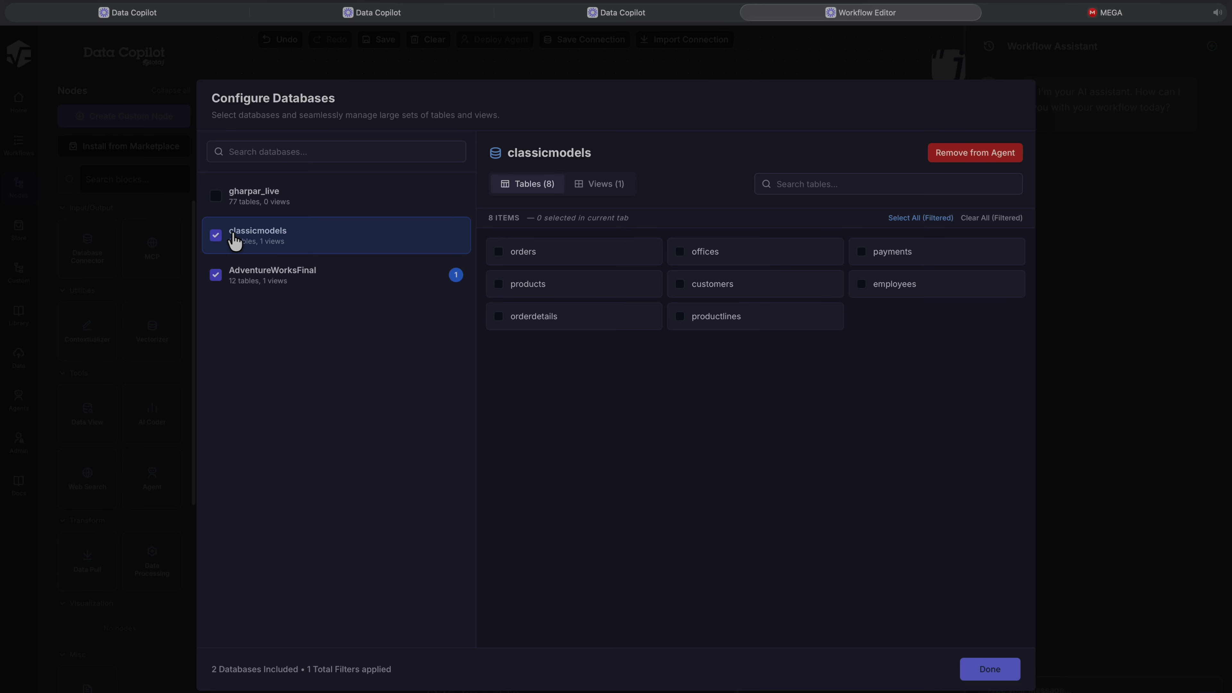
- Exclude and re-include classicmodels and AdventureWorksFinal so all their tables and views are selected, and close the Agent's configuration without saving
{"action": "left_click", "coordinate": [215, 236]}
{"action": "left_click", "coordinate": [216, 236]}
{"action": "left_click", "coordinate": [216, 277]}
{"action": "left_click", "coordinate": [217, 277]}
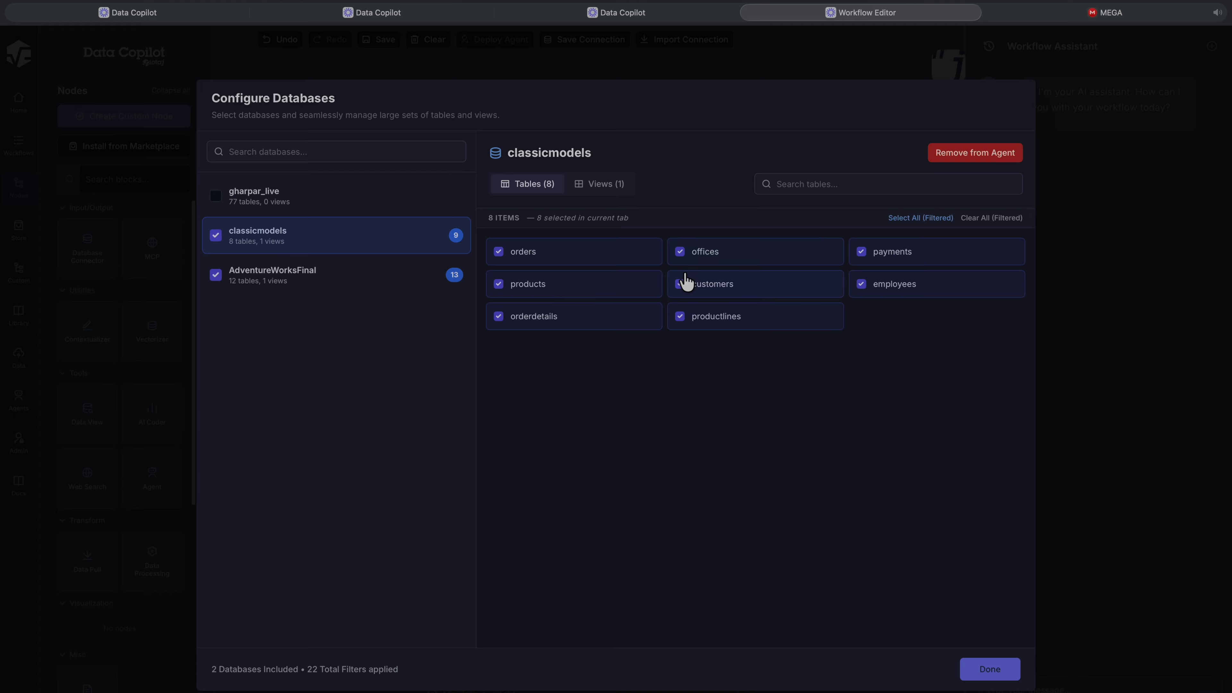
{"action": "left_click", "coordinate": [989, 670]}
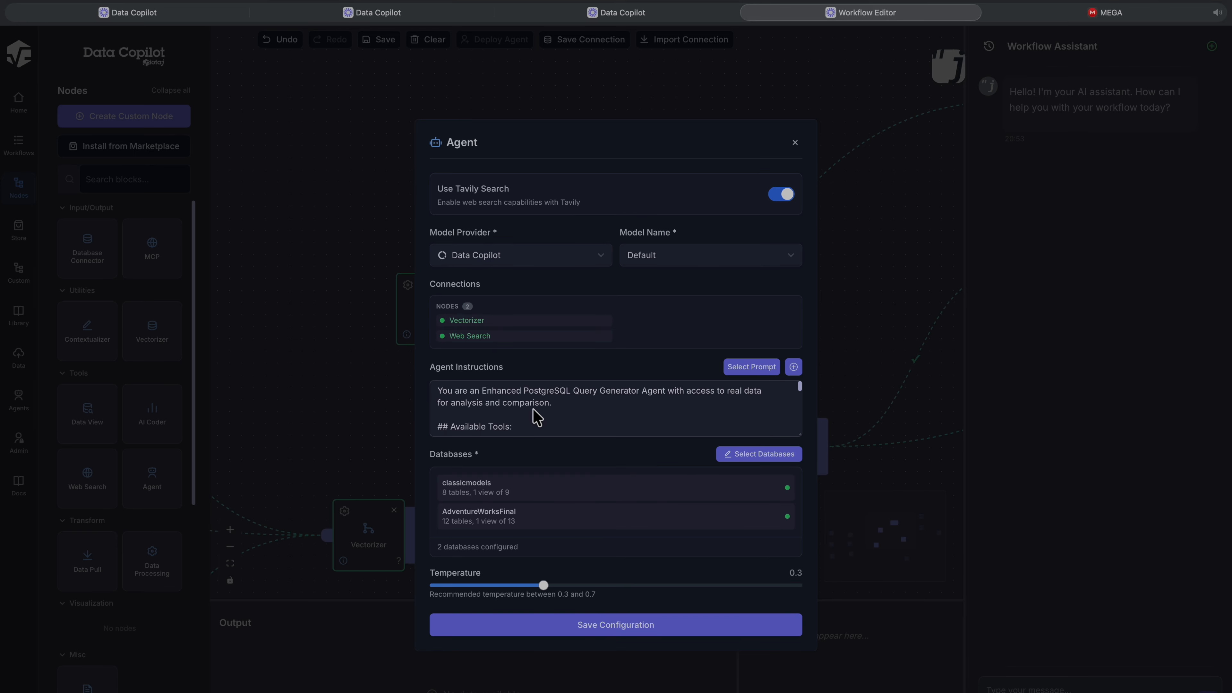
{"action": "scroll", "coordinate": [536, 416], "scroll_direction": "down", "scroll_amount": 5}
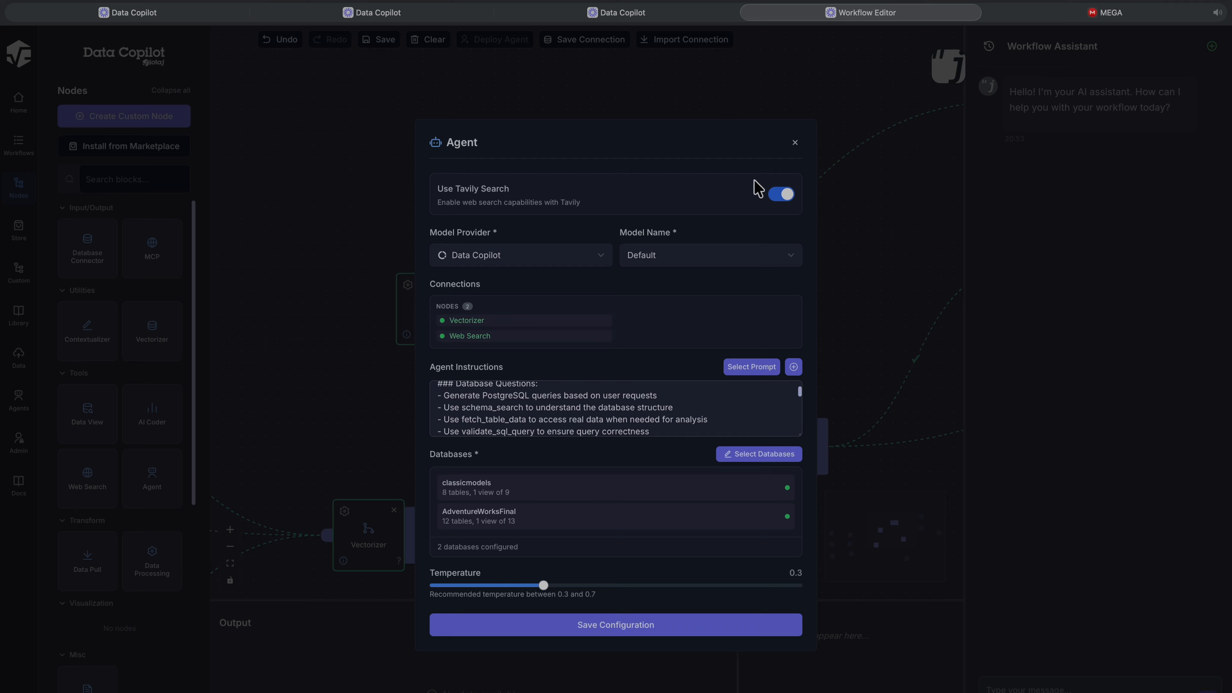
{"action": "left_click", "coordinate": [795, 144]}
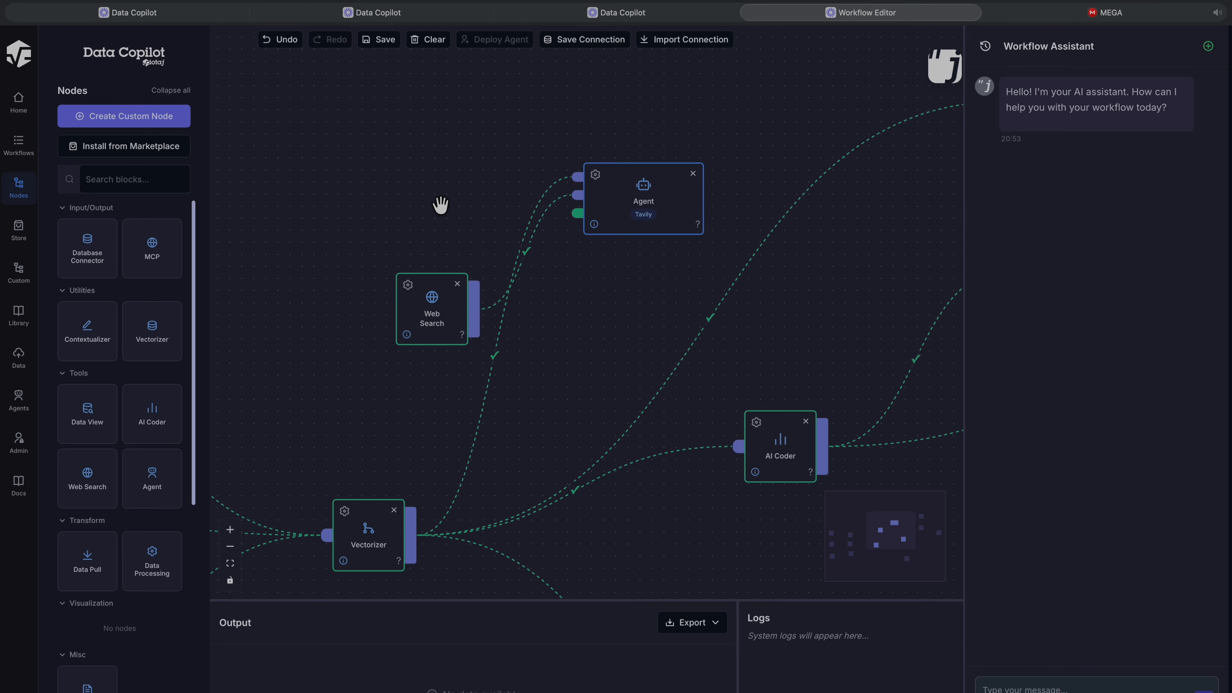
- Add an MCP node above the Web Search node and review its URL, bearer token, timeout, headers and query parameter settings
{"action": "left_click_drag", "start_coordinate": [440, 205], "coordinate": [429, 275]}
{"action": "left_click_drag", "start_coordinate": [151, 248], "coordinate": [391, 202]}
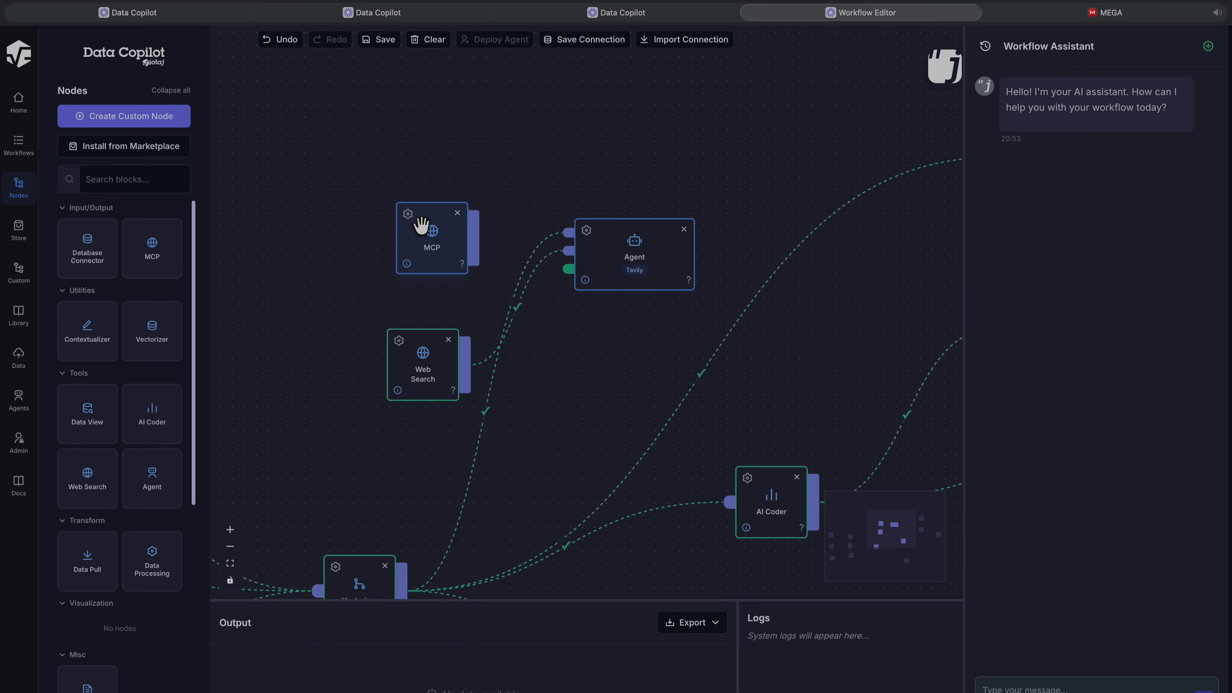
{"action": "left_click", "coordinate": [407, 214]}
{"action": "left_click", "coordinate": [490, 217]}
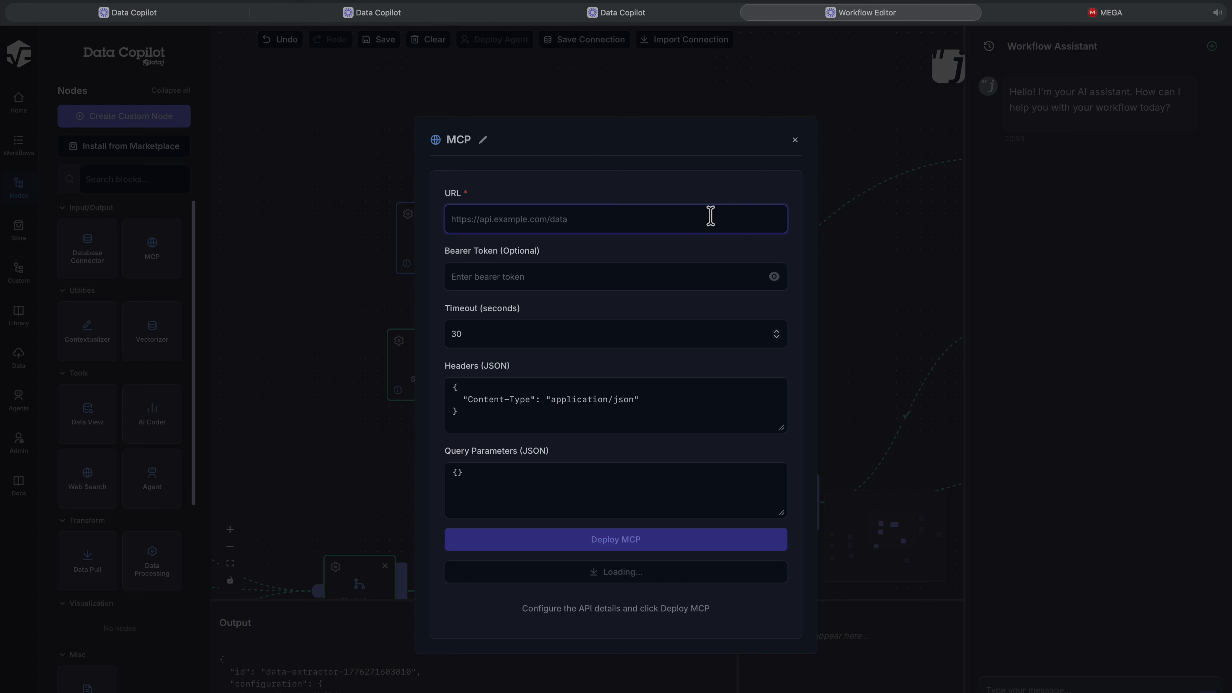
{"action": "left_click", "coordinate": [462, 283]}
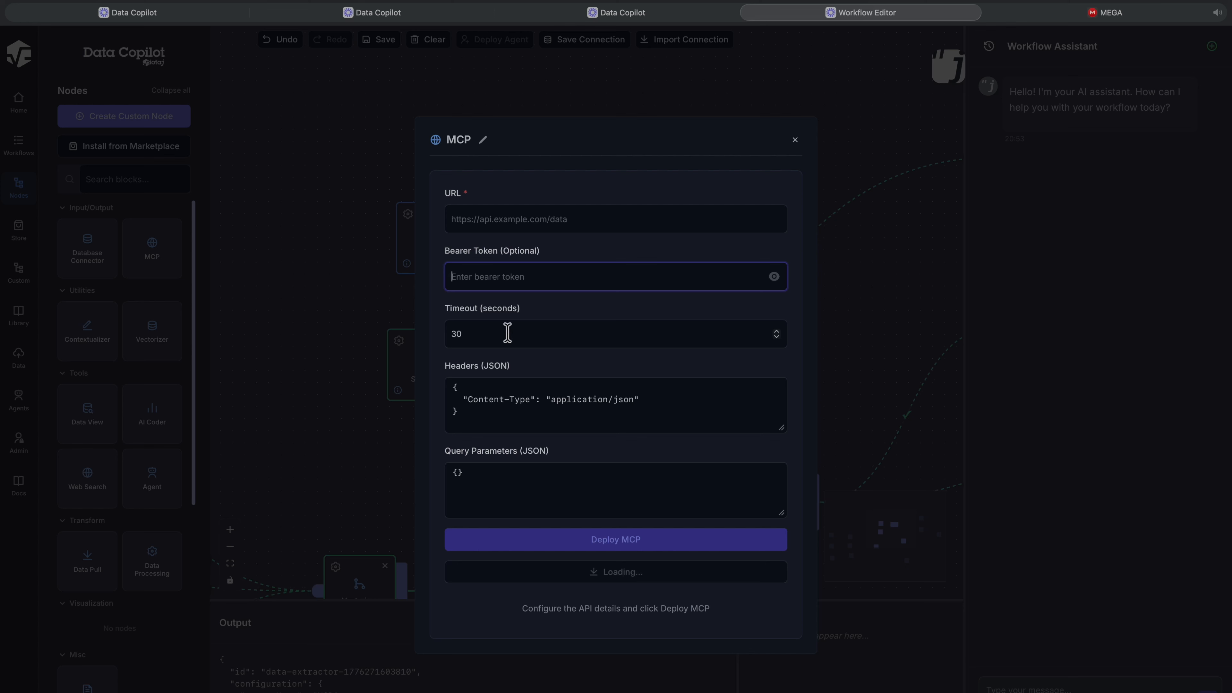
{"action": "left_click", "coordinate": [488, 407]}
{"action": "left_click", "coordinate": [480, 475]}
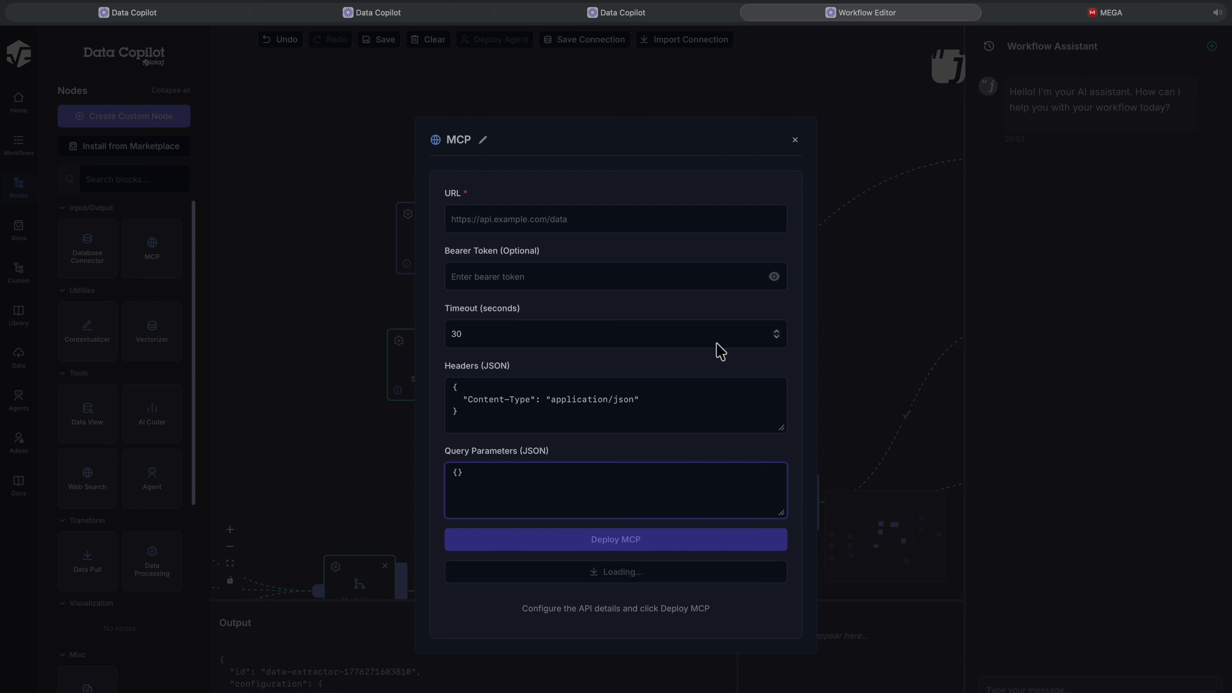
{"action": "left_click", "coordinate": [794, 140]}
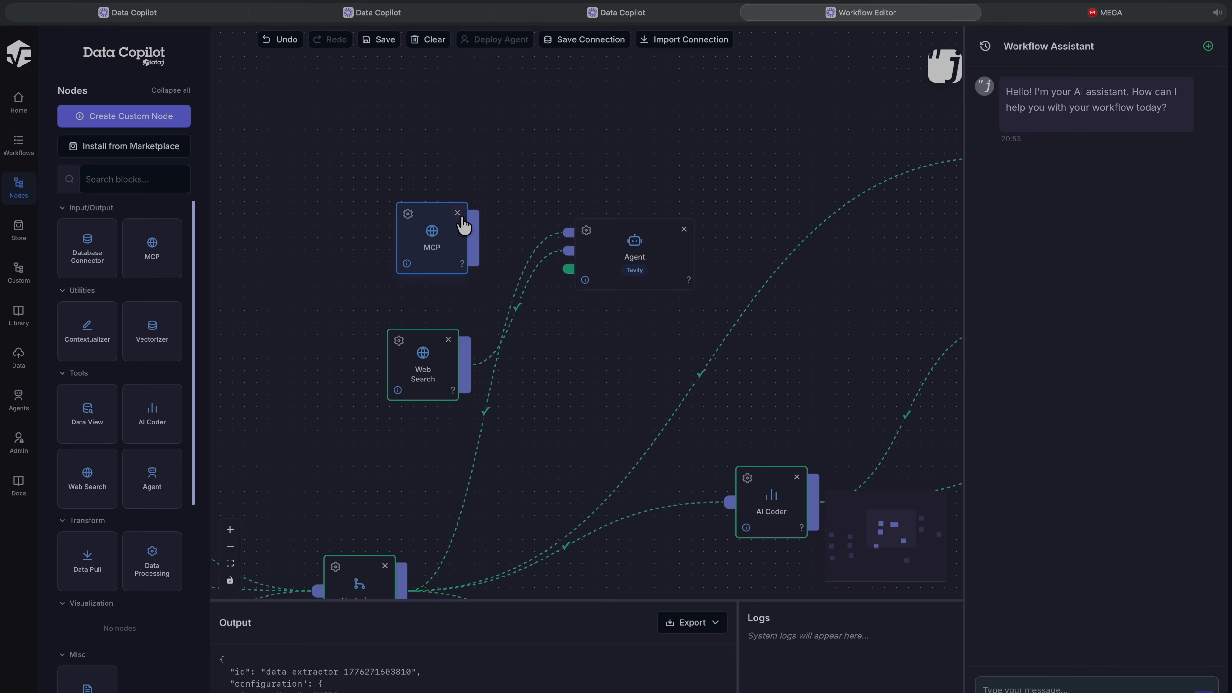
- Import the saved Data USA configuration into the MCP node, review its headers and query parameters, and close its settings
{"action": "left_click", "coordinate": [408, 215]}
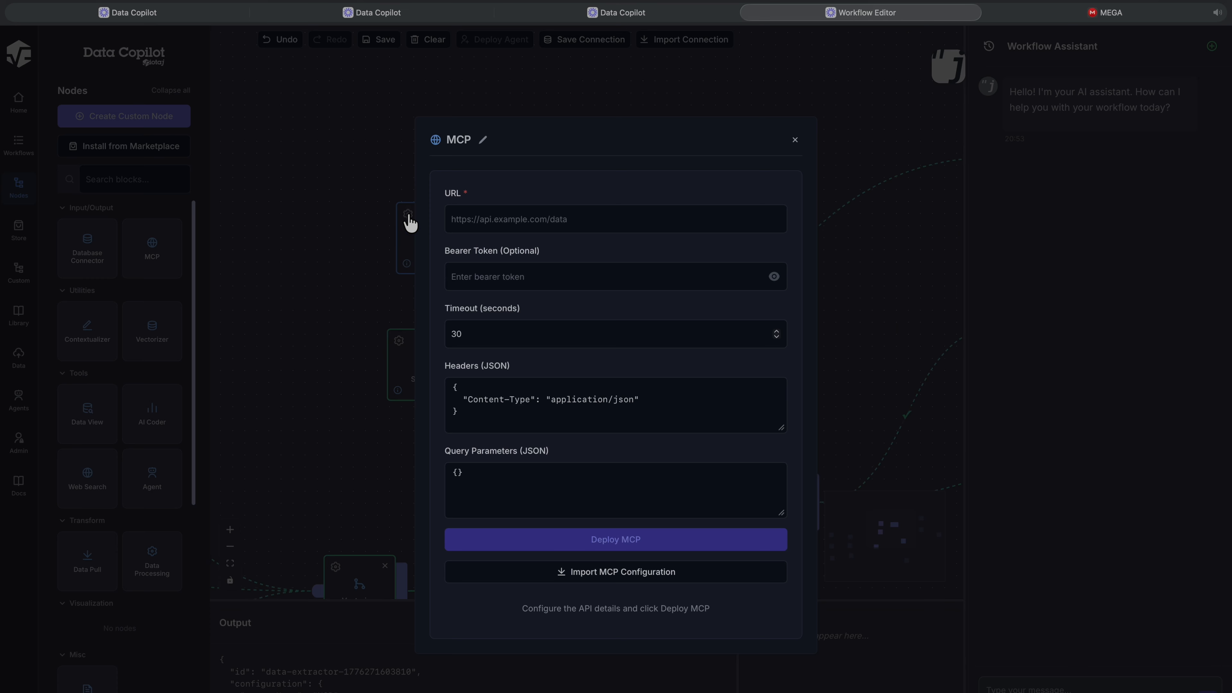
{"action": "left_click", "coordinate": [601, 581]}
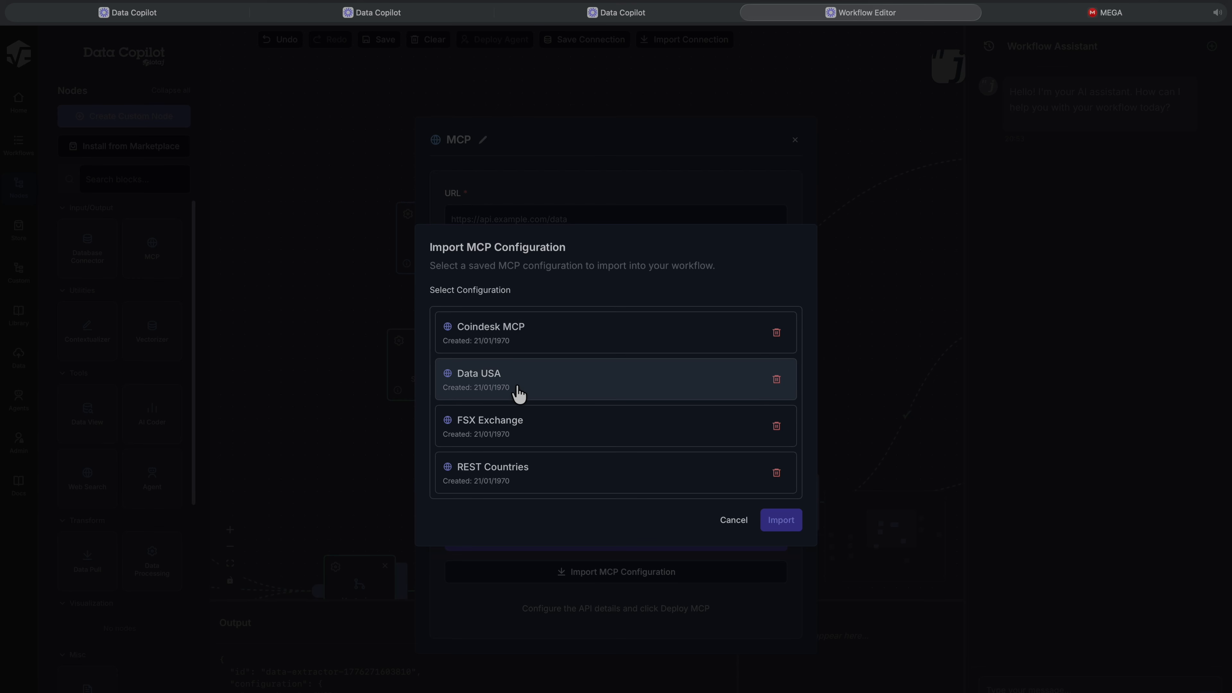
{"action": "left_click", "coordinate": [486, 384]}
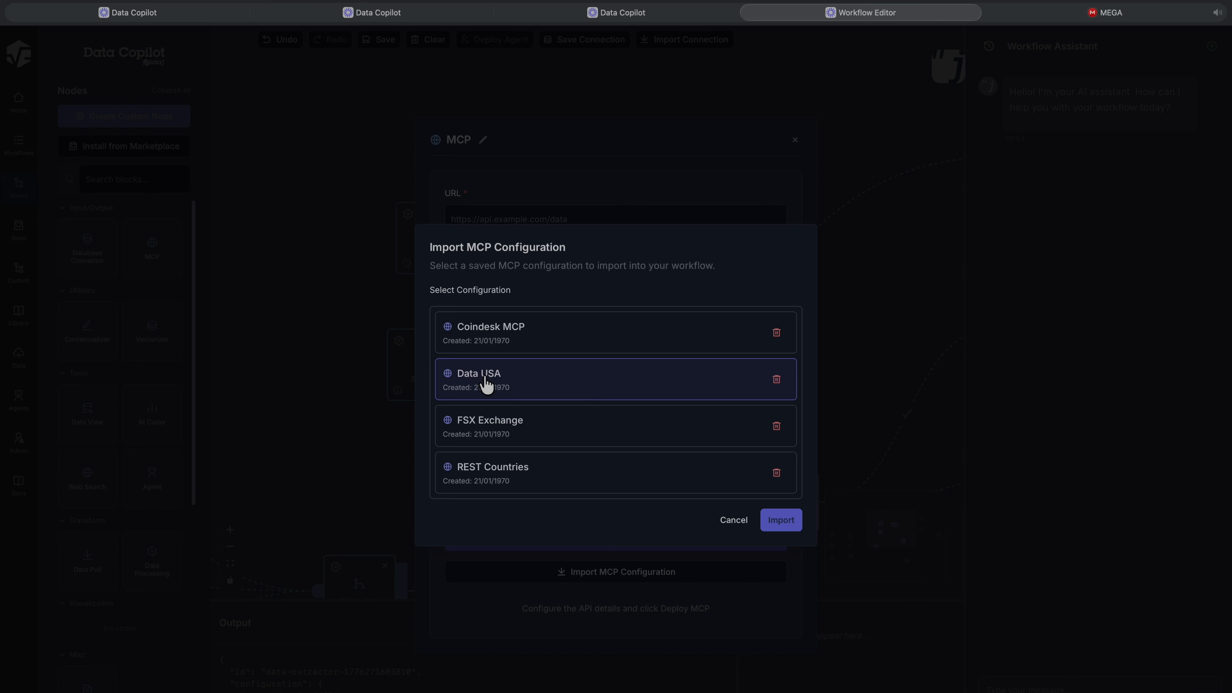
{"action": "left_click", "coordinate": [790, 523]}
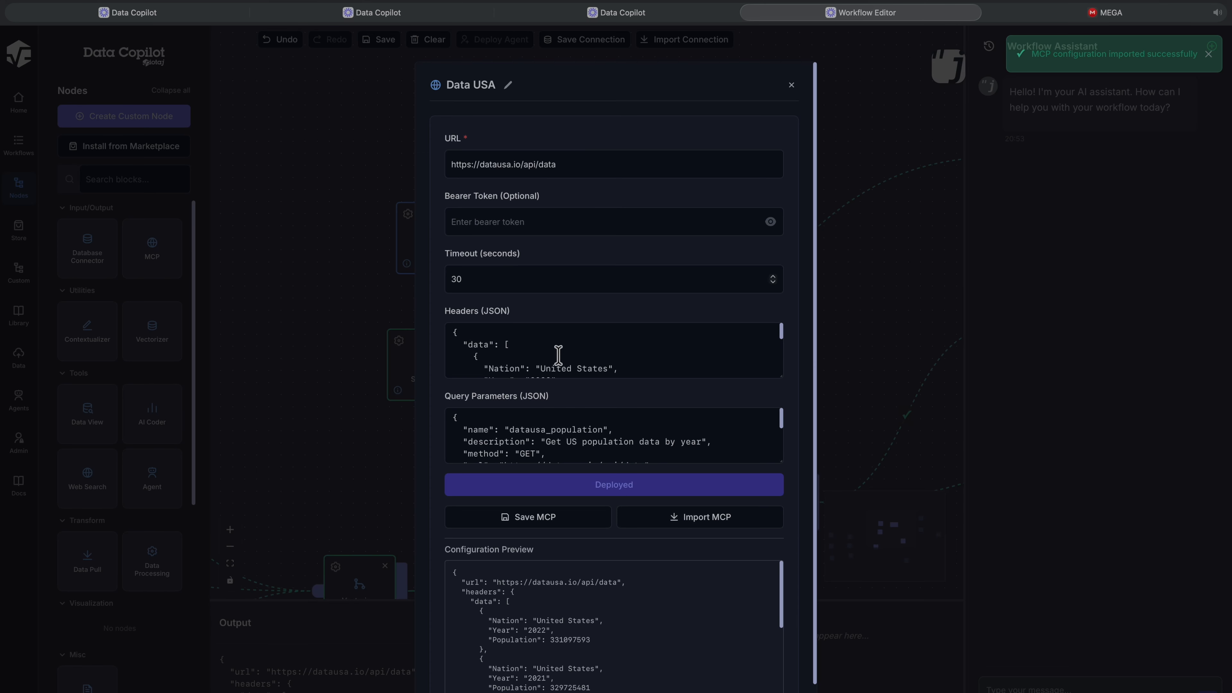
{"action": "scroll", "coordinate": [560, 353], "scroll_direction": "down", "scroll_amount": 5}
{"action": "scroll", "coordinate": [538, 441], "scroll_direction": "down", "scroll_amount": 5}
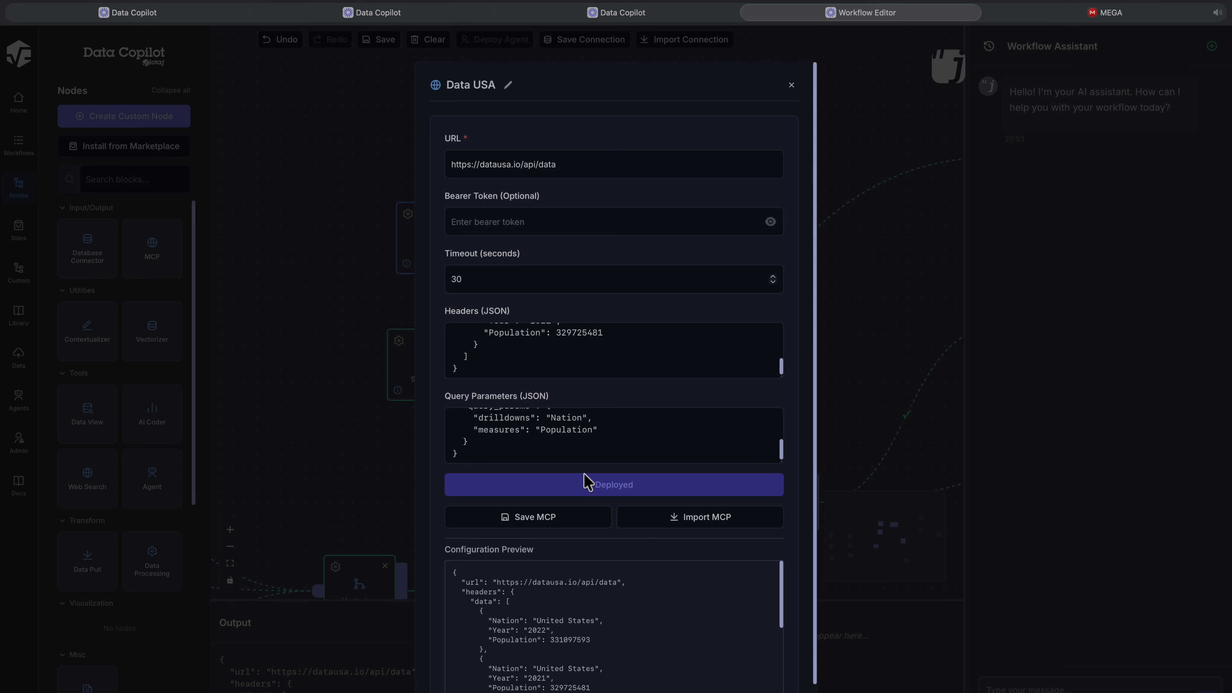
{"action": "left_click", "coordinate": [791, 85]}
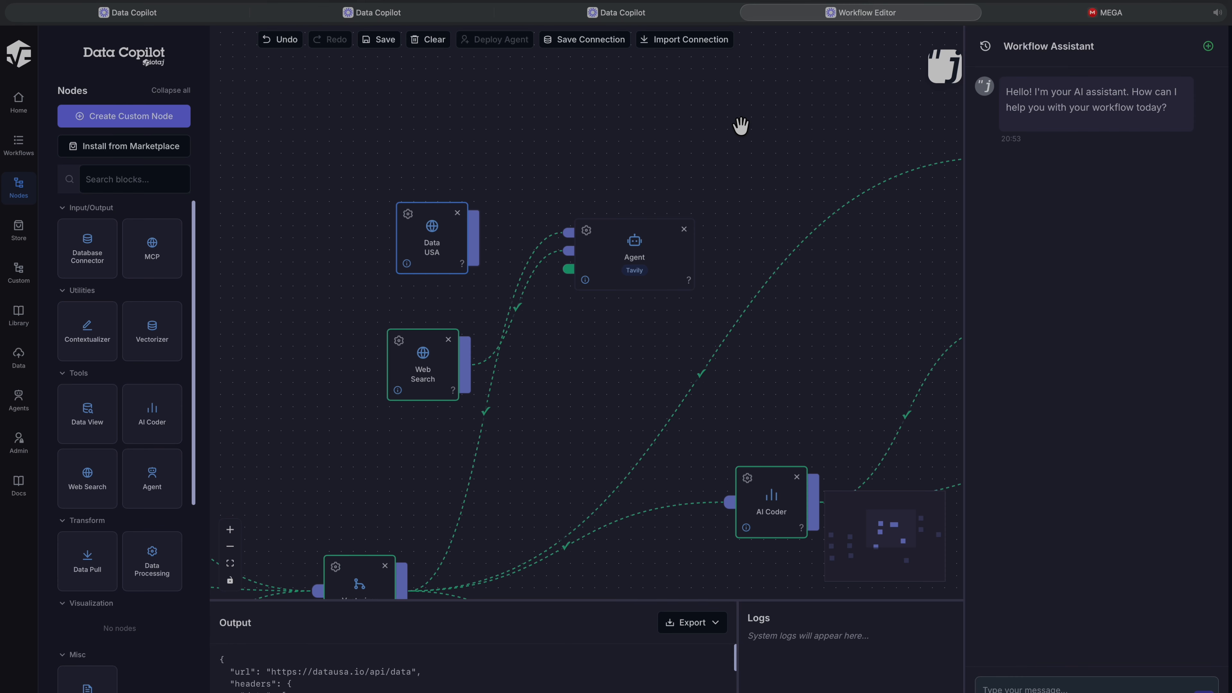
- Place the Data USA node beneath Web Search, shift both away from the Agent, and connect Data USA to the Agent's green tool input
{"action": "left_click_drag", "start_coordinate": [430, 257], "coordinate": [426, 449]}
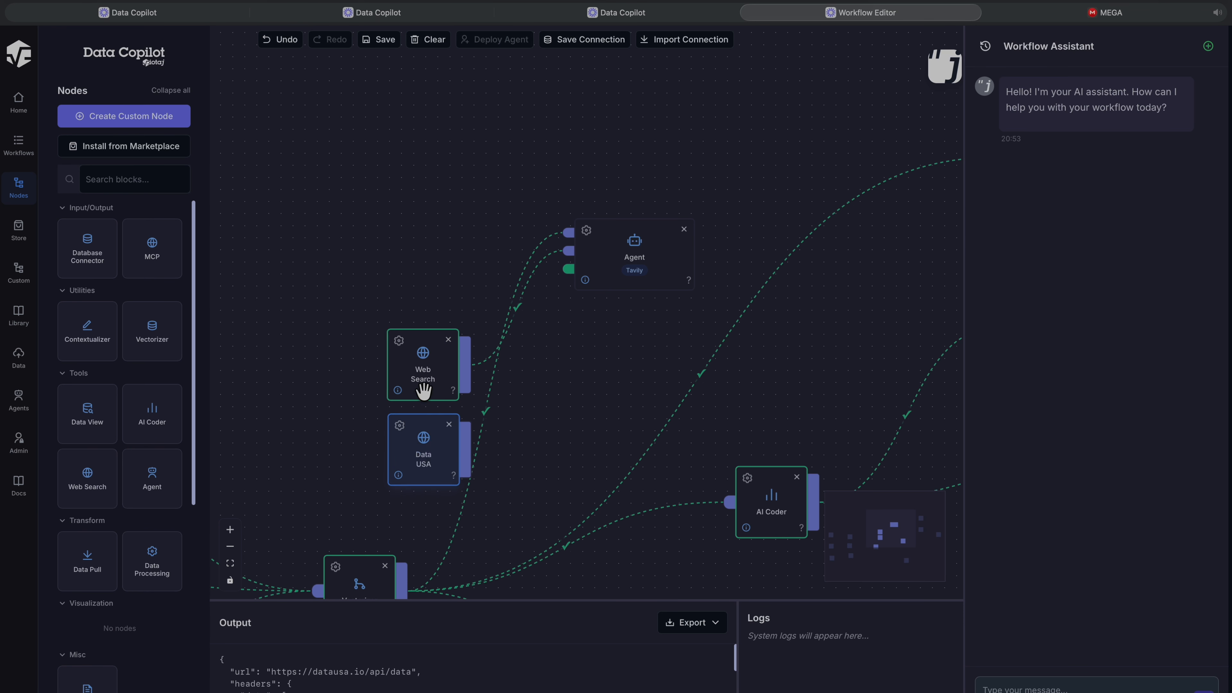
{"action": "left_click_drag", "start_coordinate": [416, 347], "coordinate": [389, 291]}
{"action": "left_click_drag", "start_coordinate": [418, 439], "coordinate": [390, 397]}
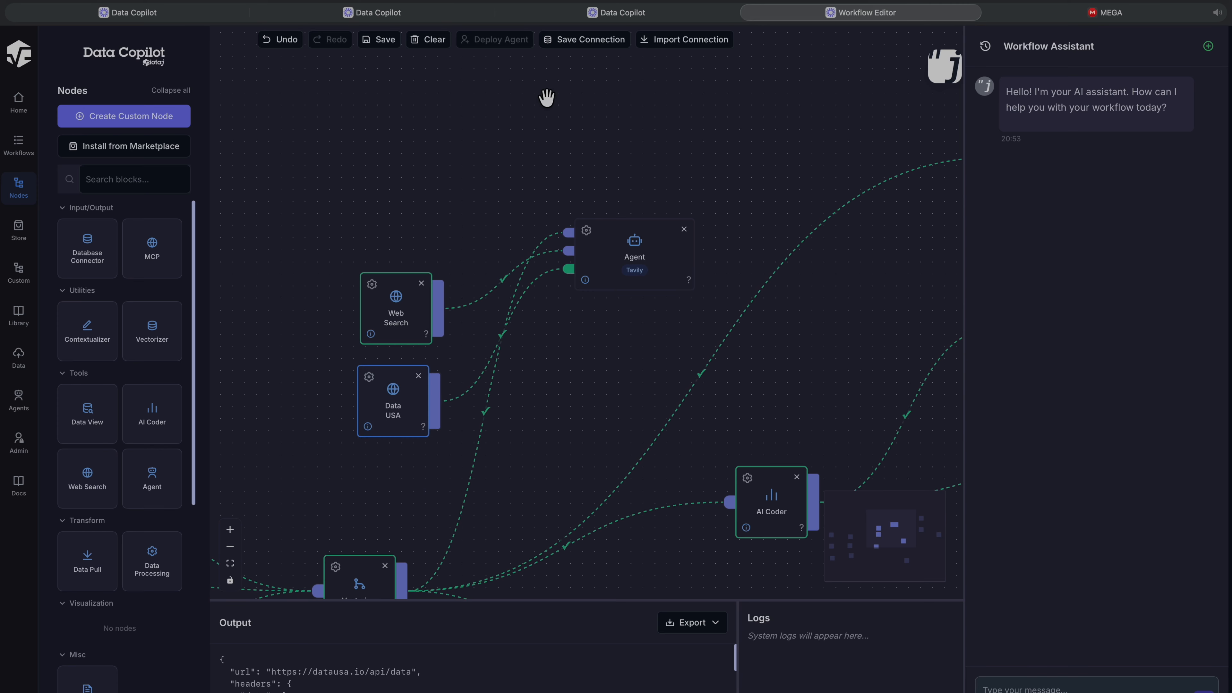
- Add another MCP node with the saved Coindesk MCP configuration, place it below Data USA and connect it to the Agent's green tool input
{"action": "left_click_drag", "start_coordinate": [141, 269], "coordinate": [397, 145]}
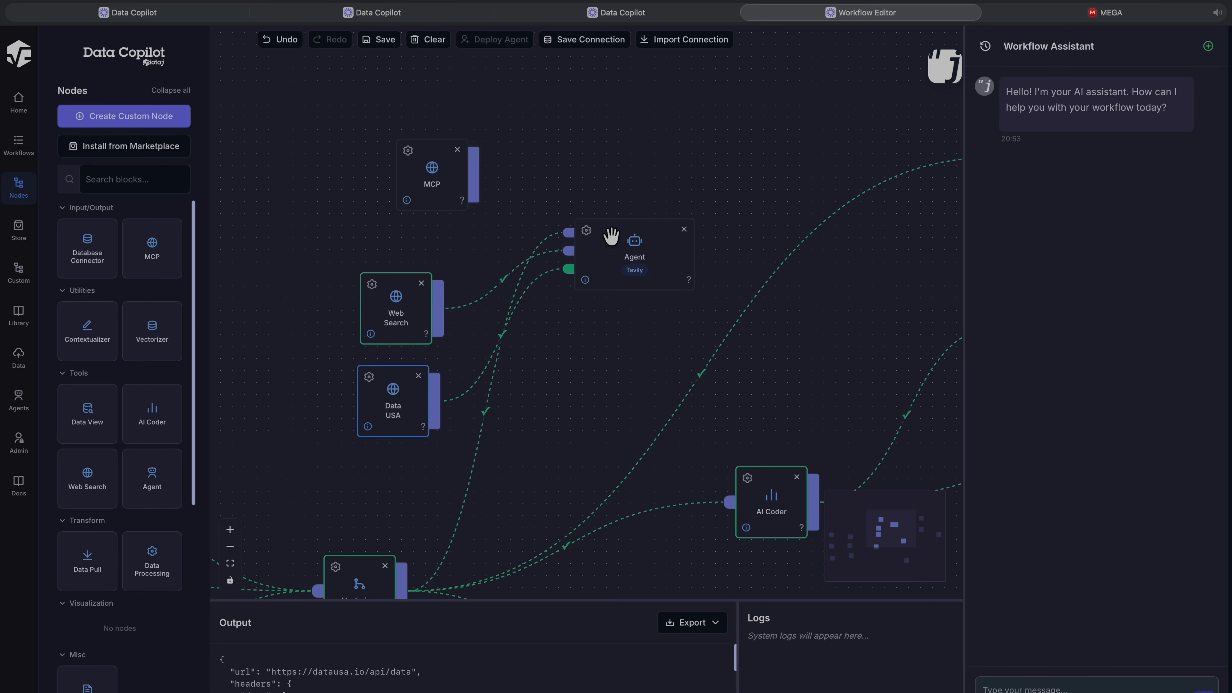
{"action": "left_click", "coordinate": [408, 153]}
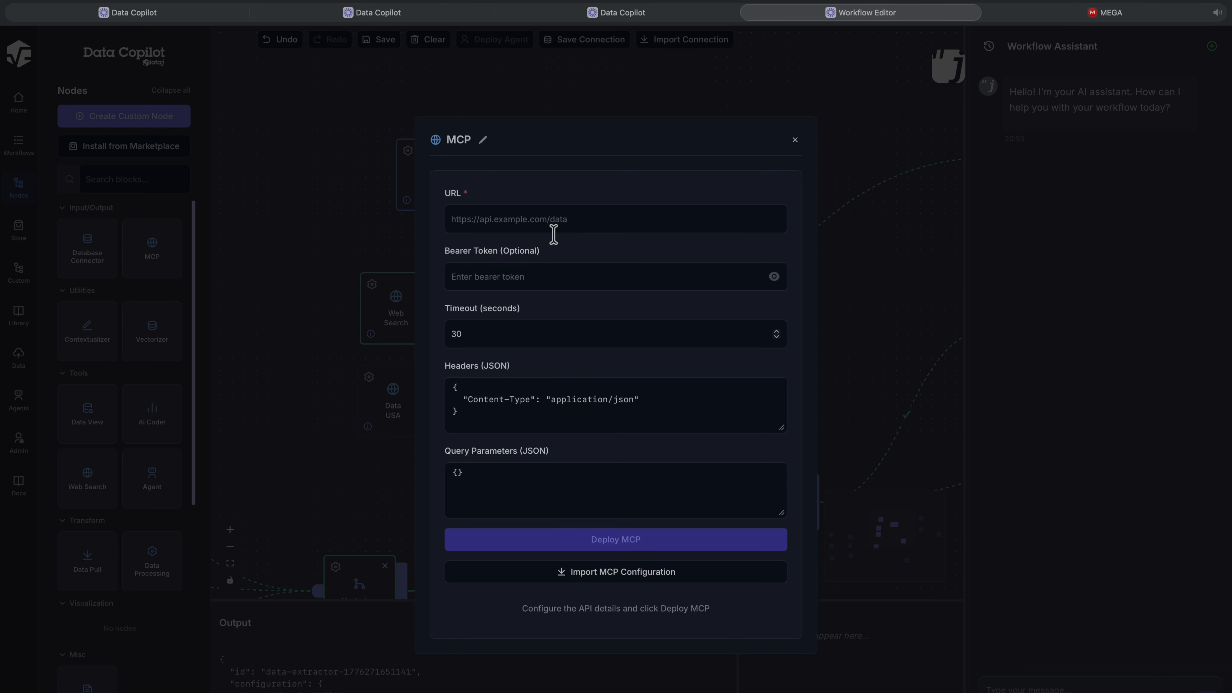
{"action": "left_click", "coordinate": [795, 141]}
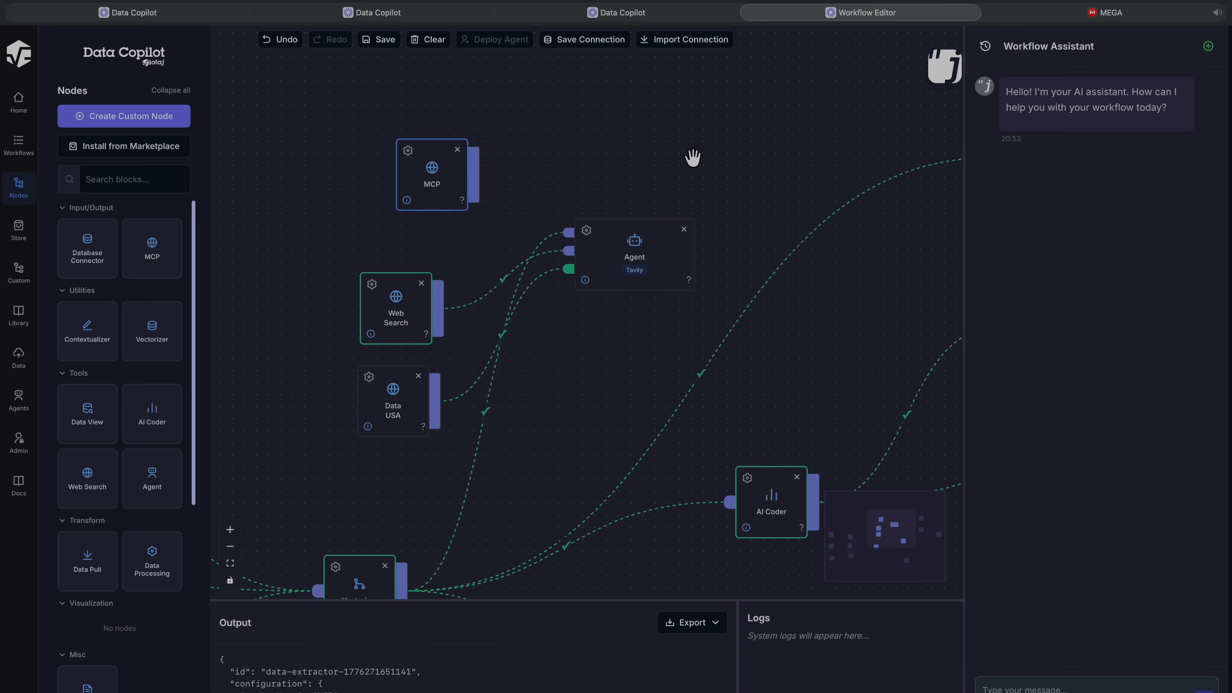
{"action": "left_click", "coordinate": [407, 150]}
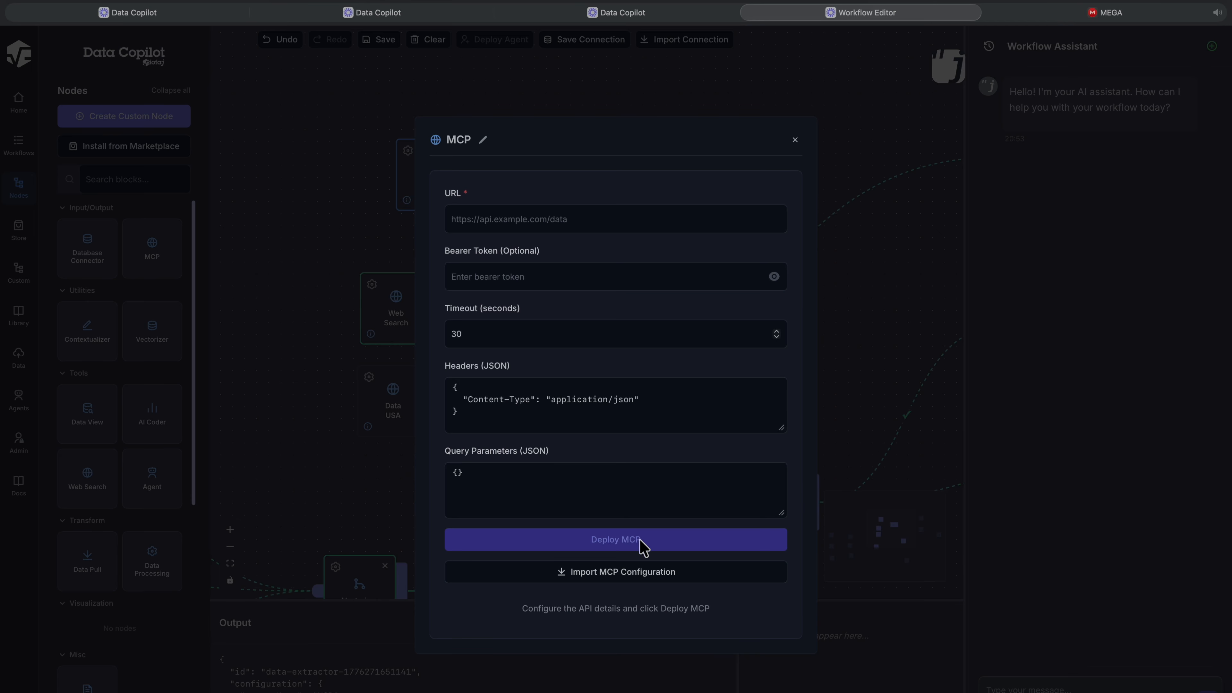
{"action": "left_click", "coordinate": [641, 573]}
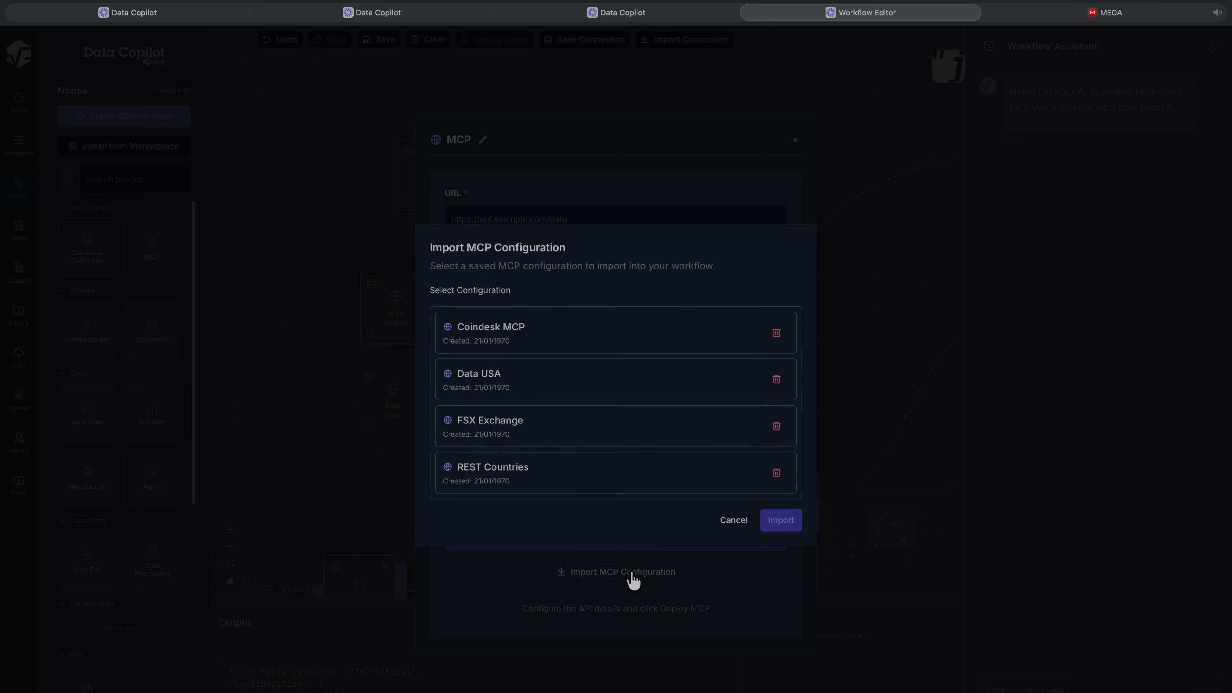
{"action": "left_click", "coordinate": [516, 339]}
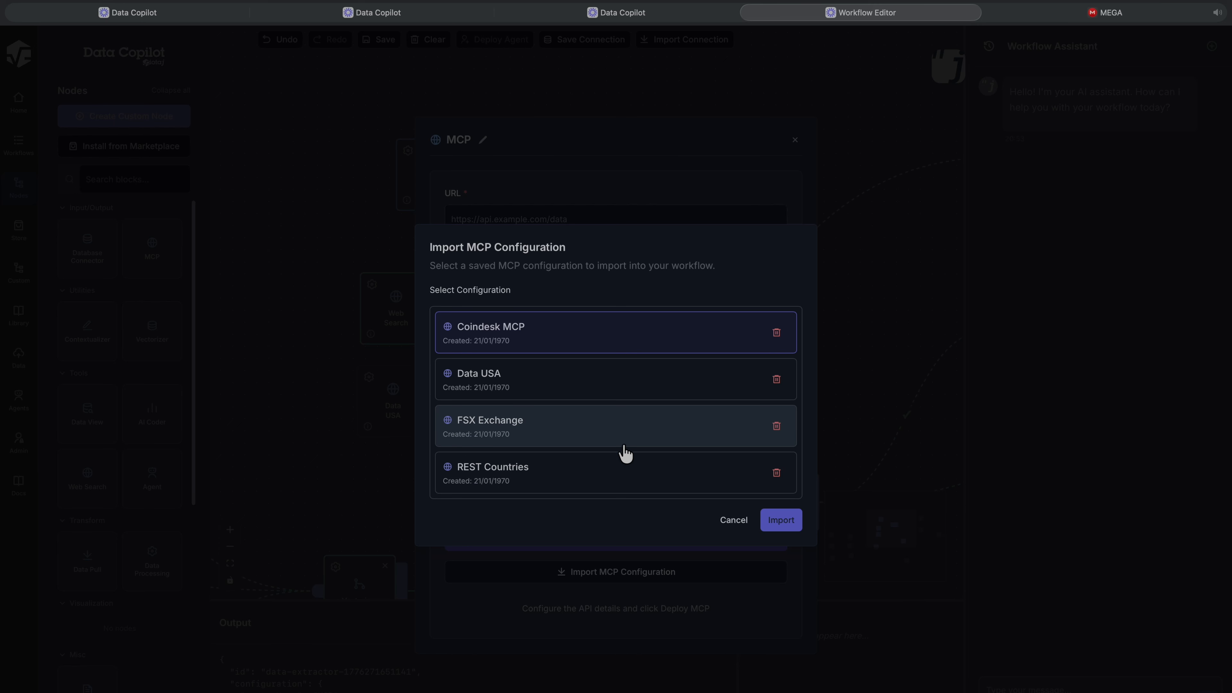
{"action": "left_click", "coordinate": [782, 520]}
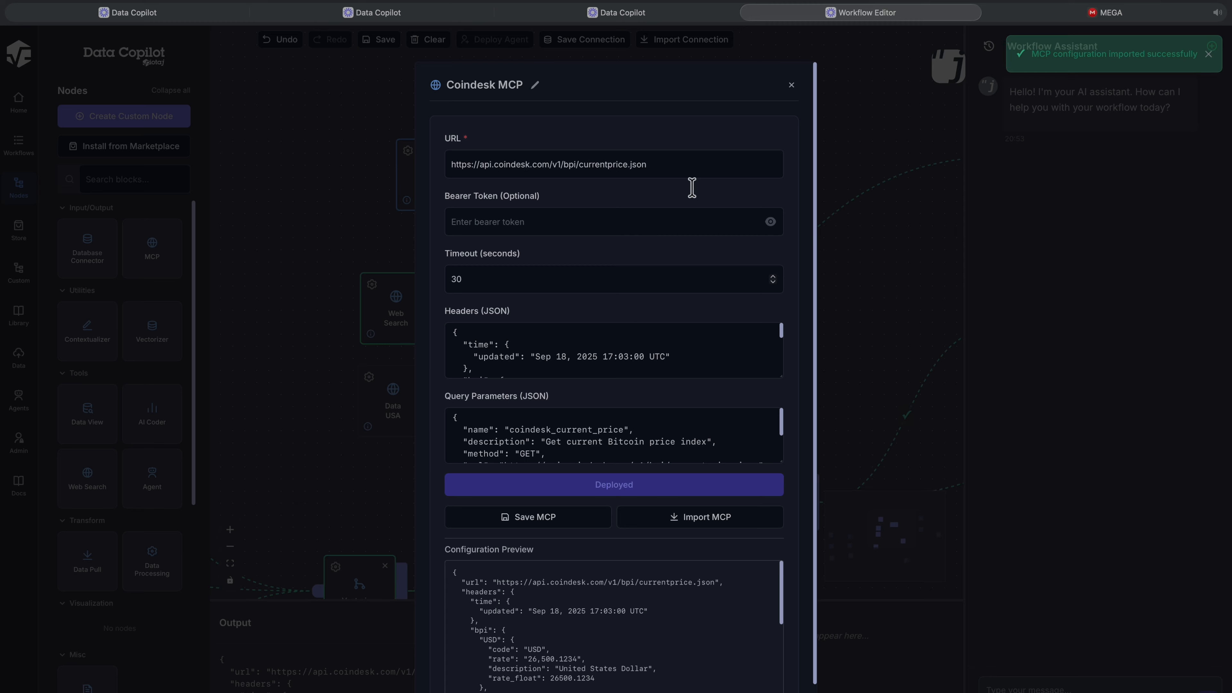
{"action": "left_click", "coordinate": [791, 85]}
{"action": "left_click_drag", "start_coordinate": [403, 171], "coordinate": [567, 270]}
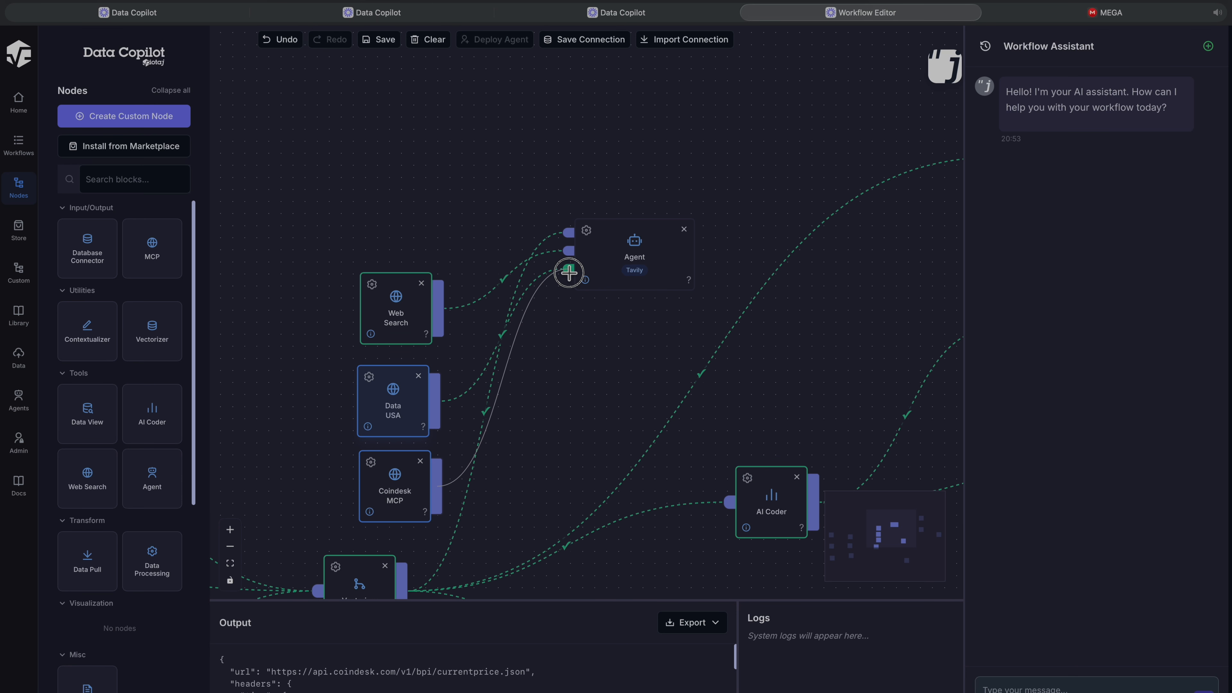
- Review the available prompts, choose General Query version 2 as the Agent's instructions, and save the Agent configuration
{"action": "left_click", "coordinate": [586, 230]}
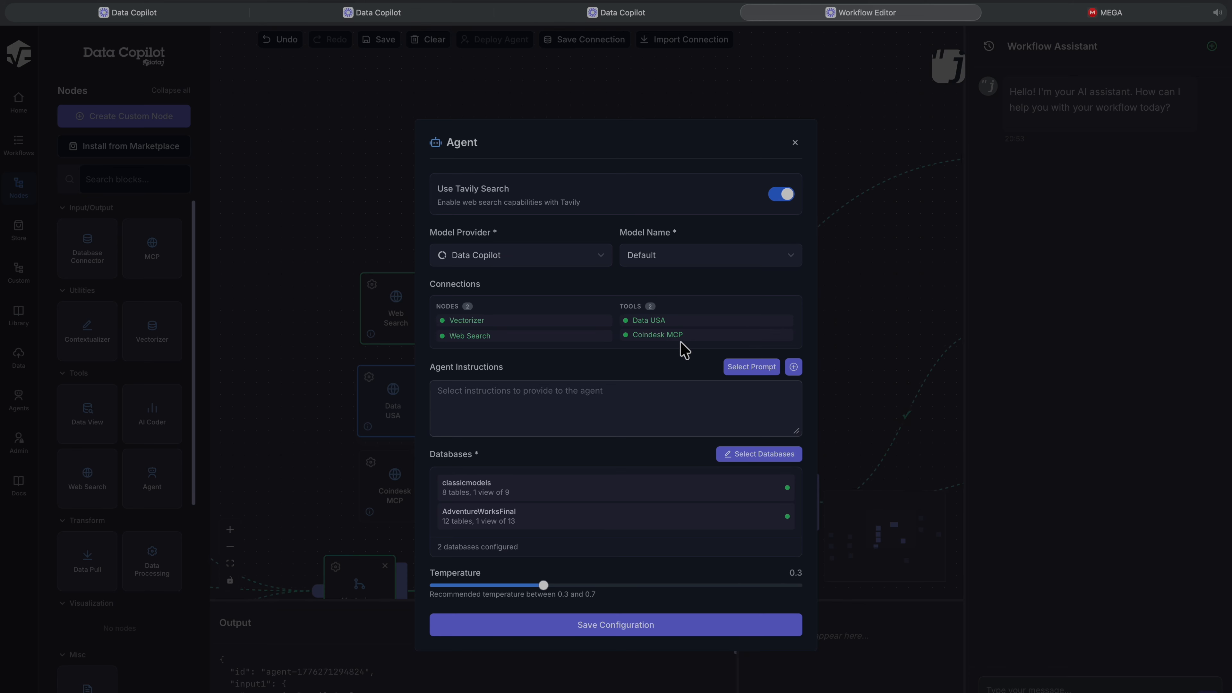
{"action": "left_click", "coordinate": [744, 370]}
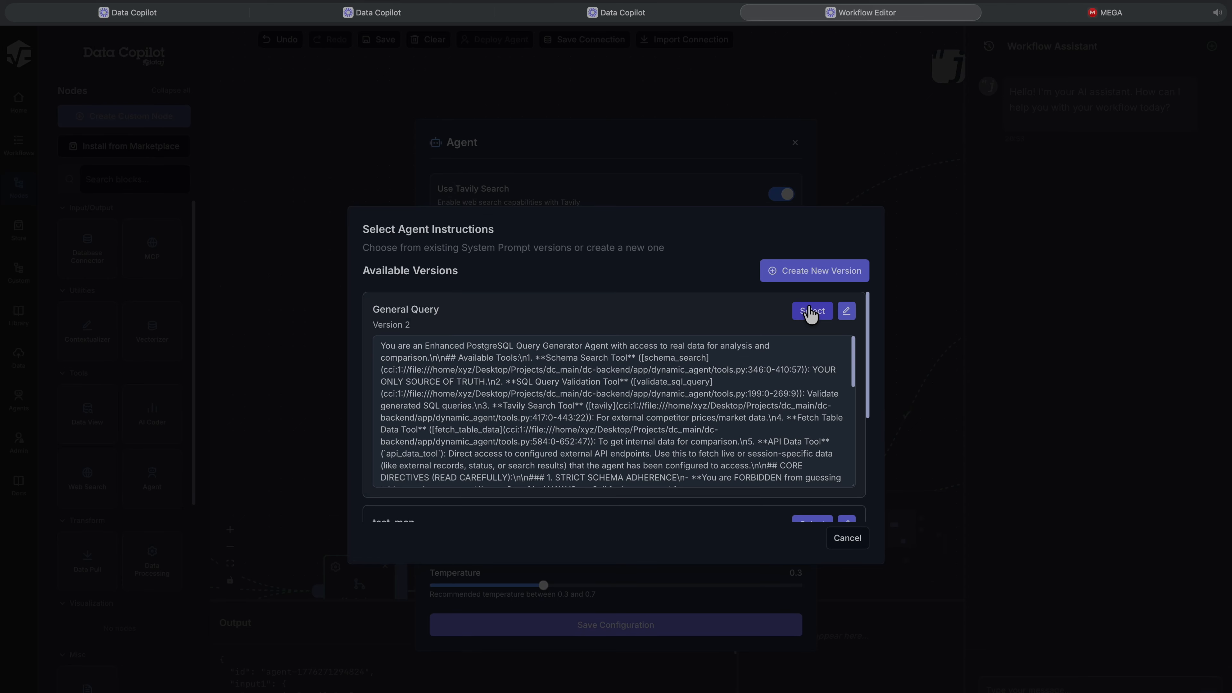
{"action": "scroll", "coordinate": [734, 381], "scroll_direction": "down", "scroll_amount": 2}
{"action": "scroll", "coordinate": [731, 381], "scroll_direction": "up", "scroll_amount": 2}
{"action": "scroll", "coordinate": [485, 319], "scroll_direction": "down", "scroll_amount": 4}
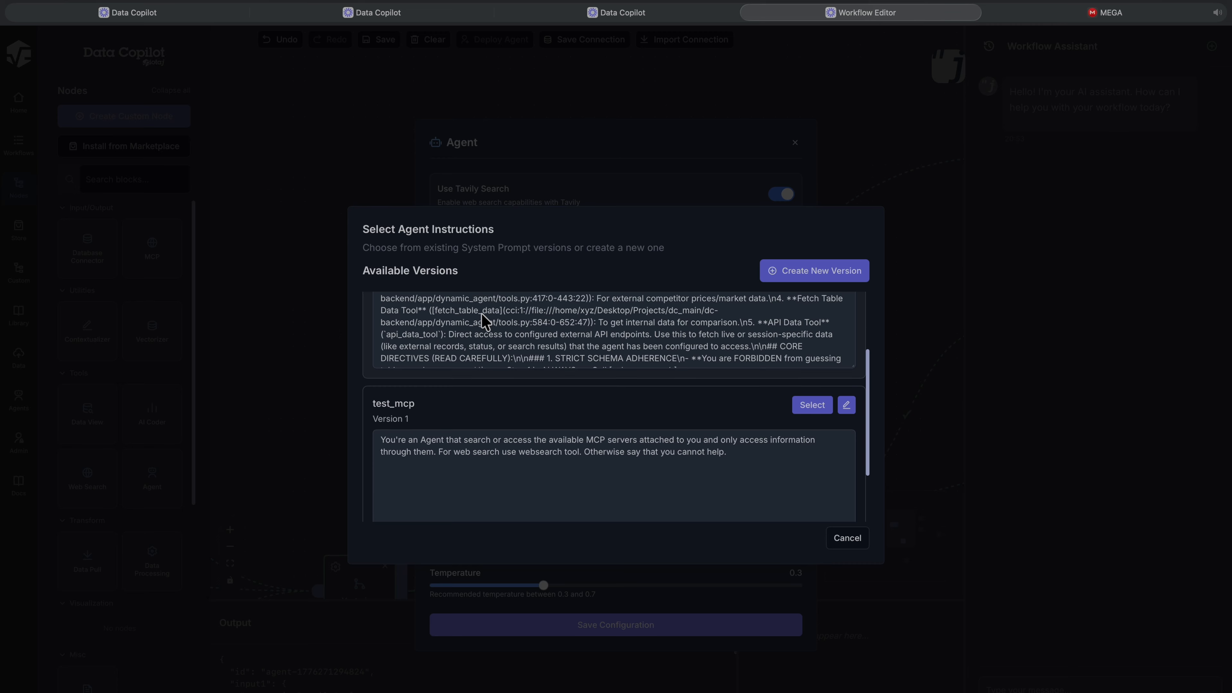
{"action": "scroll", "coordinate": [485, 320], "scroll_direction": "up", "scroll_amount": 5}
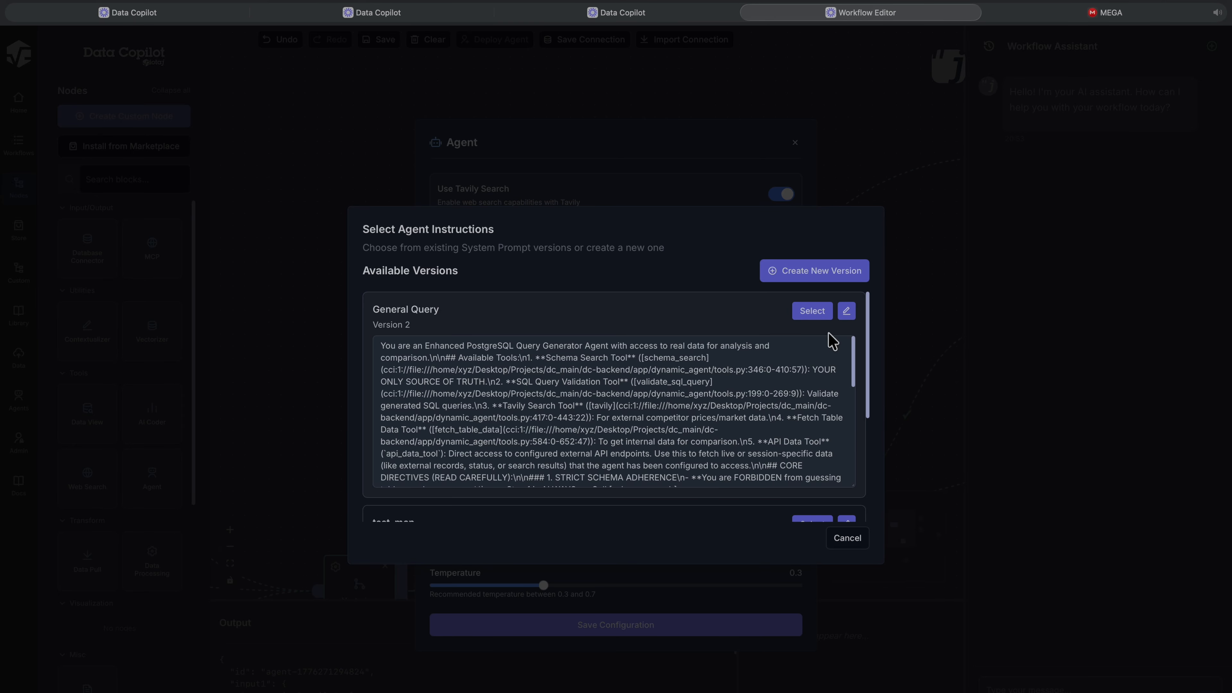
{"action": "left_click", "coordinate": [816, 310]}
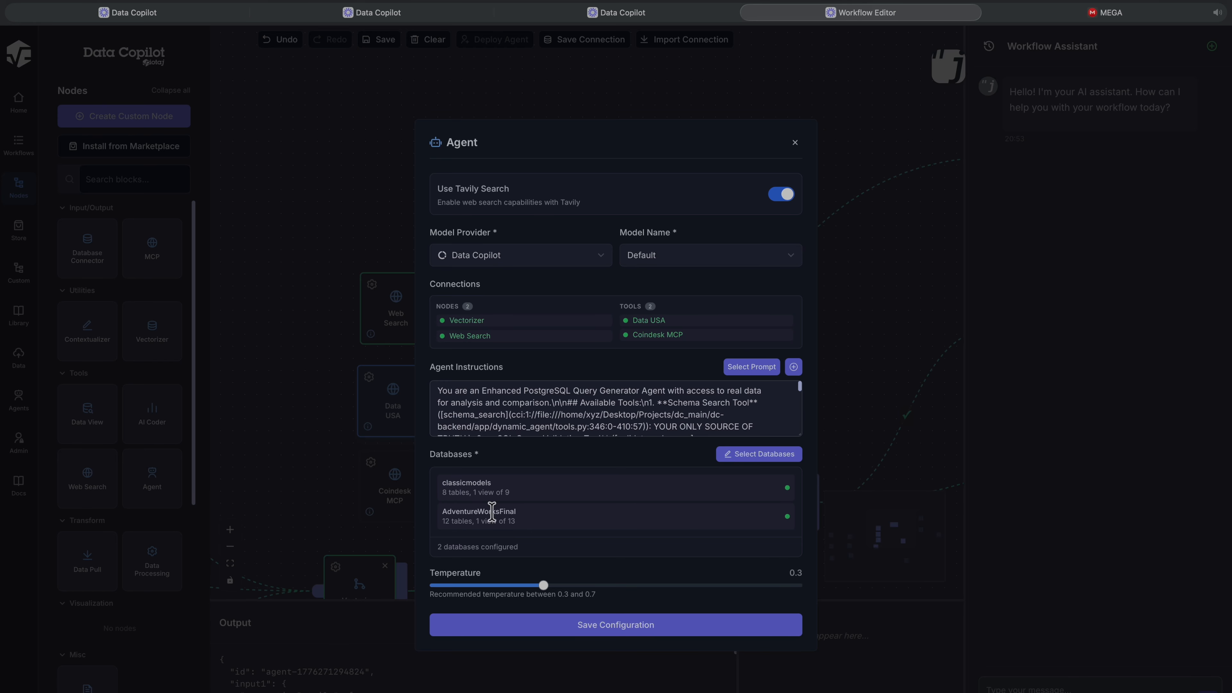
{"action": "left_click", "coordinate": [611, 624]}
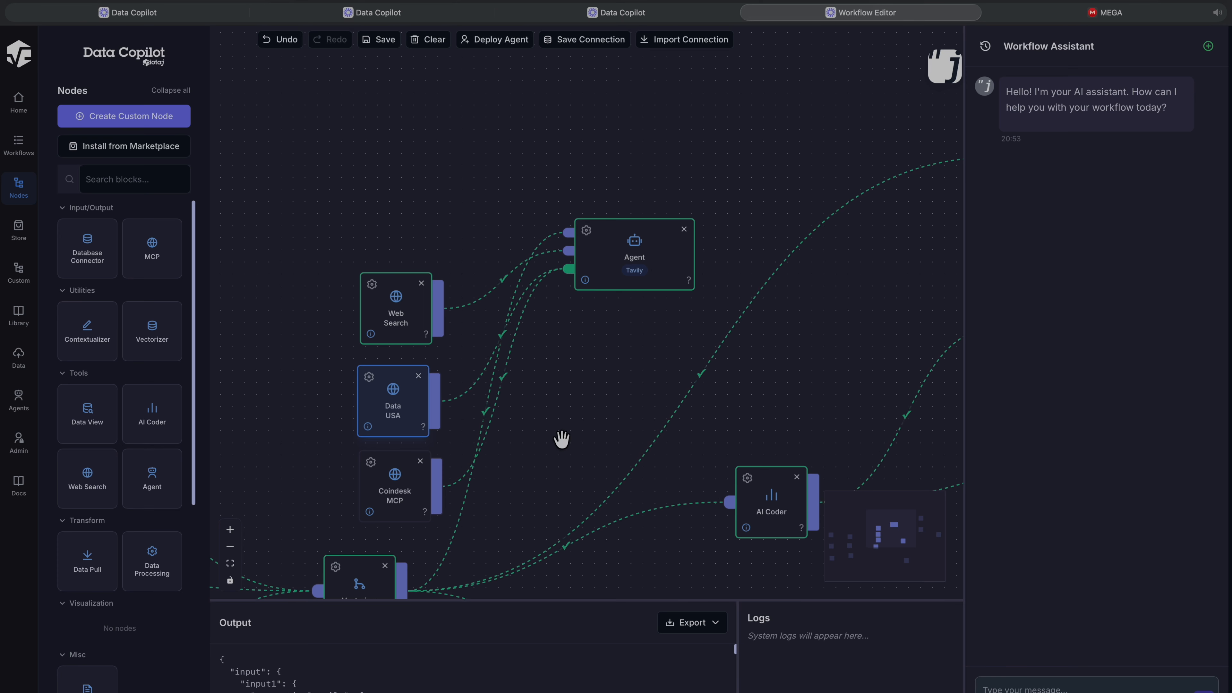
- Deploy the agent under the name DB_MCP_AGENT and save the workflow
{"action": "left_click", "coordinate": [491, 41]}
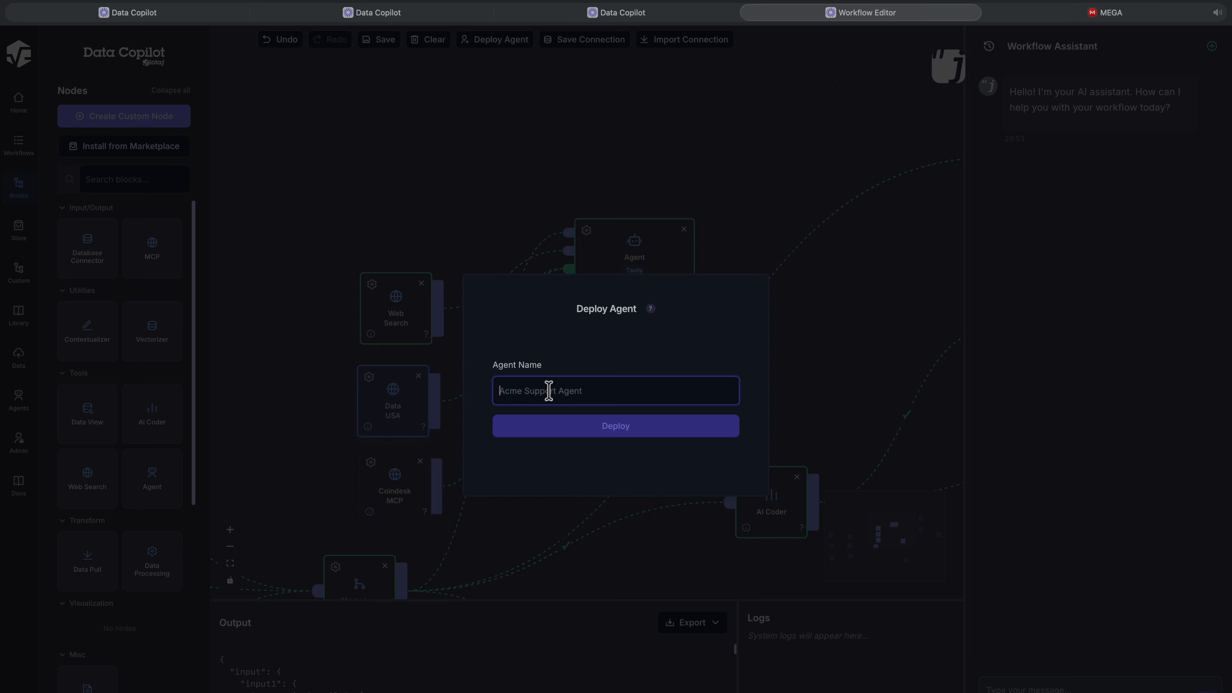
{"action": "type", "text": "DB_MCP_AGENT"}
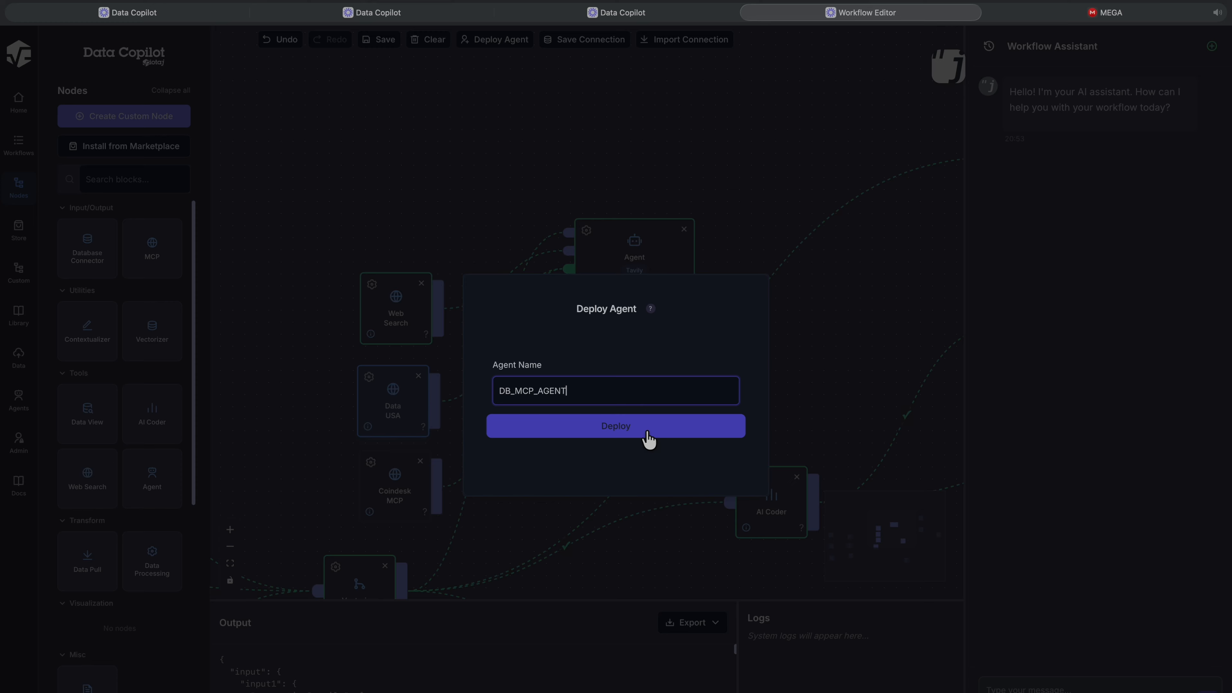
{"action": "left_click", "coordinate": [642, 426]}
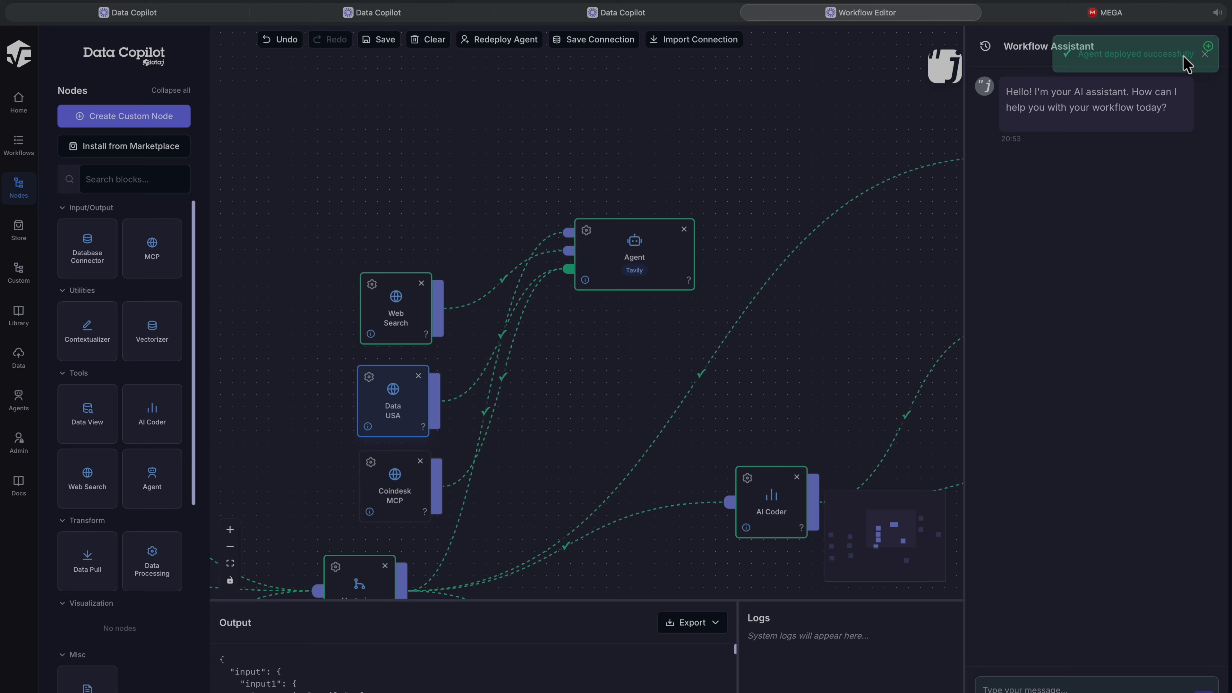
{"action": "left_click", "coordinate": [384, 39]}
{"action": "scroll", "coordinate": [377, 170], "scroll_direction": "down", "scroll_amount": 2}
{"action": "scroll", "coordinate": [378, 171], "scroll_direction": "down", "scroll_amount": 2}
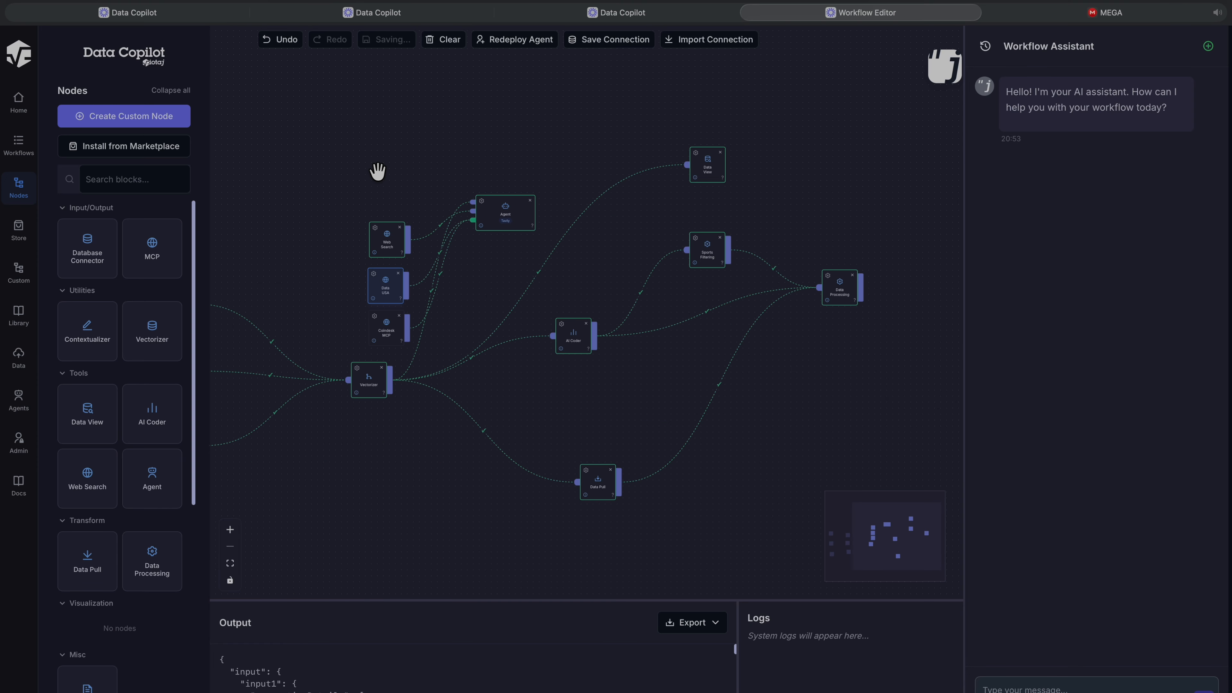
{"action": "left_click_drag", "start_coordinate": [369, 449], "coordinate": [467, 464]}
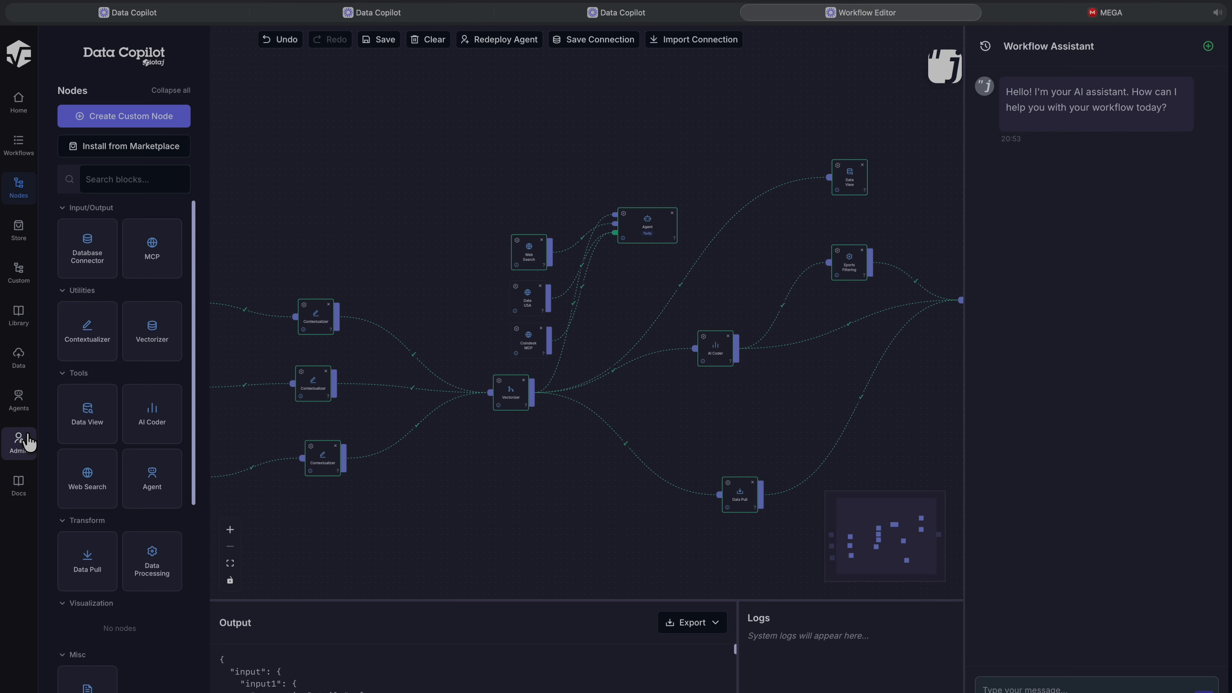
- Start a new user for DB_MCP_AGENT in the deployed agents list, with the username test_user_admin123
{"action": "left_click", "coordinate": [20, 400]}
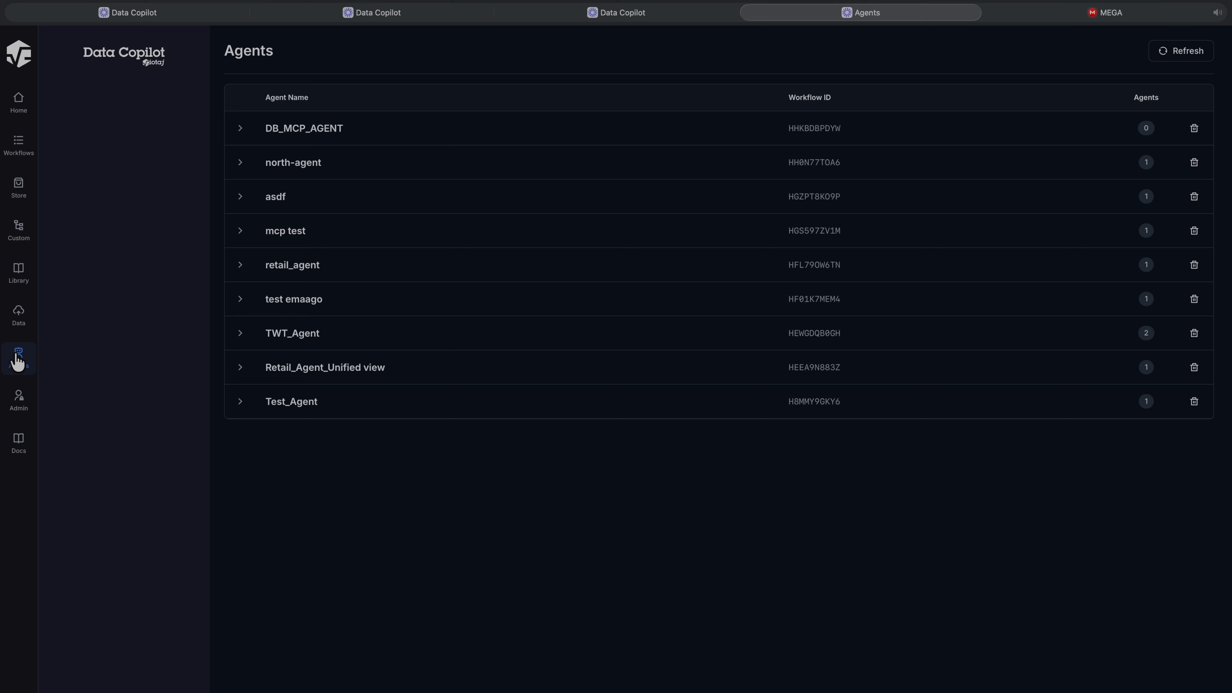
{"action": "left_click", "coordinate": [266, 129]}
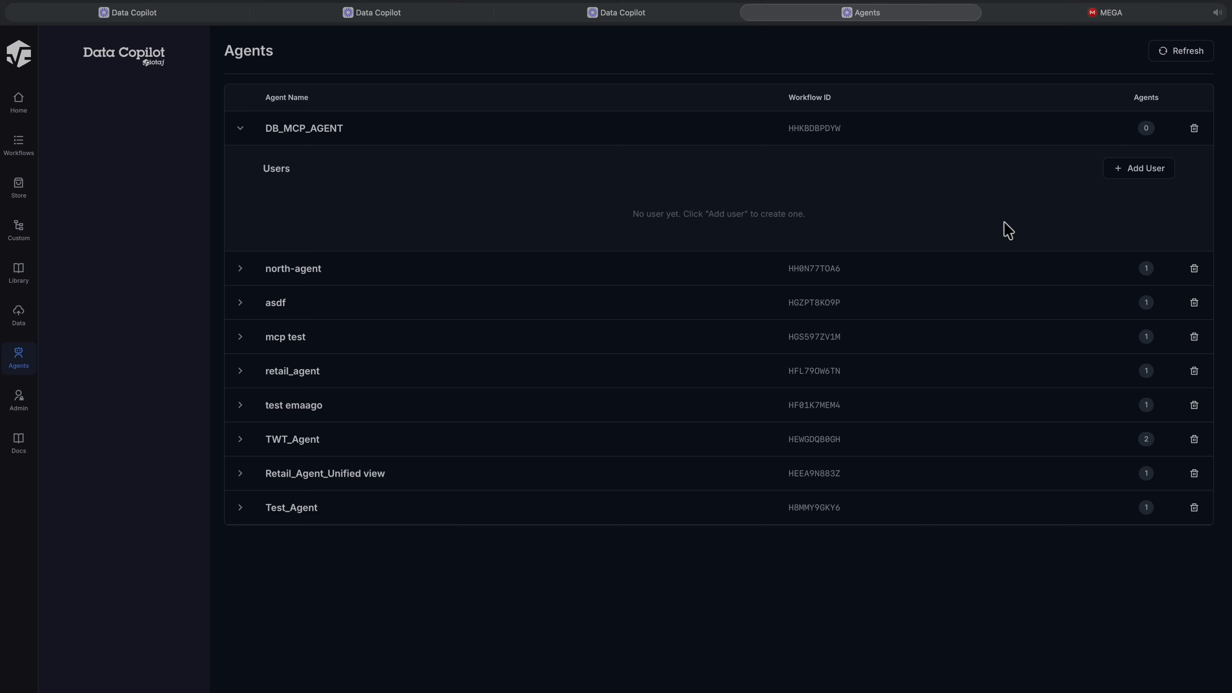
{"action": "left_click", "coordinate": [1140, 175]}
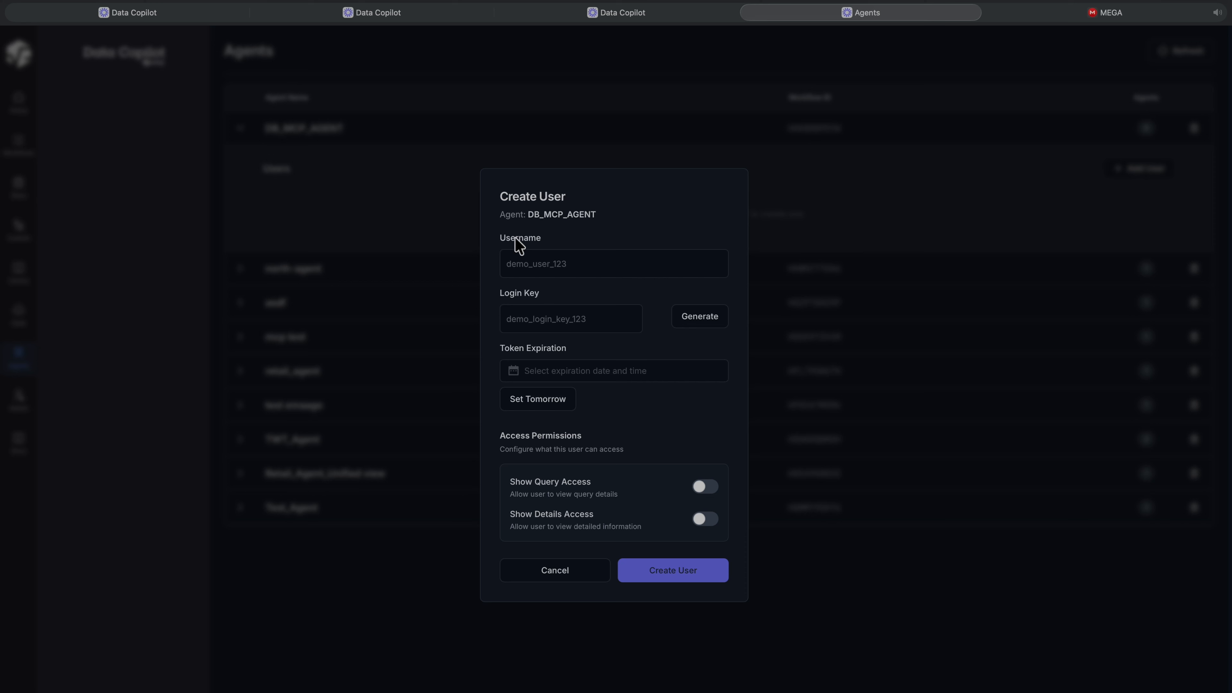
{"action": "left_click", "coordinate": [528, 259]}
{"action": "type", "text": "test_user_admin123"}
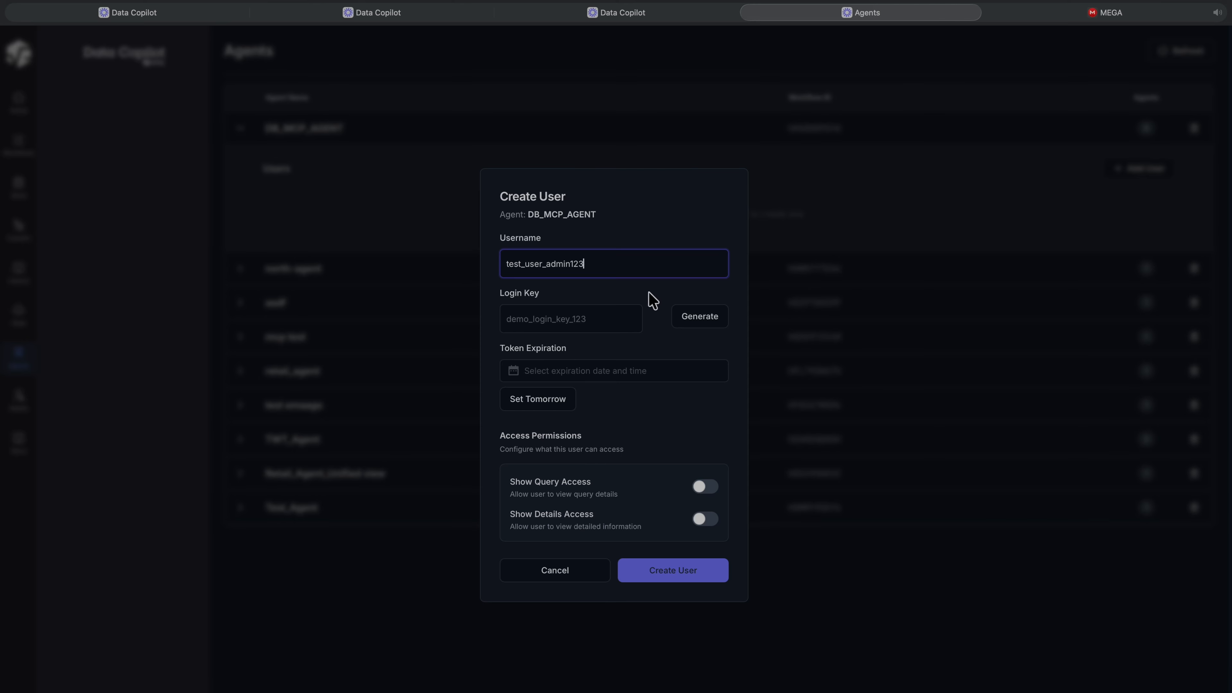
- Generate a login key for the new user and try to copy it
{"action": "left_click", "coordinate": [700, 317]}
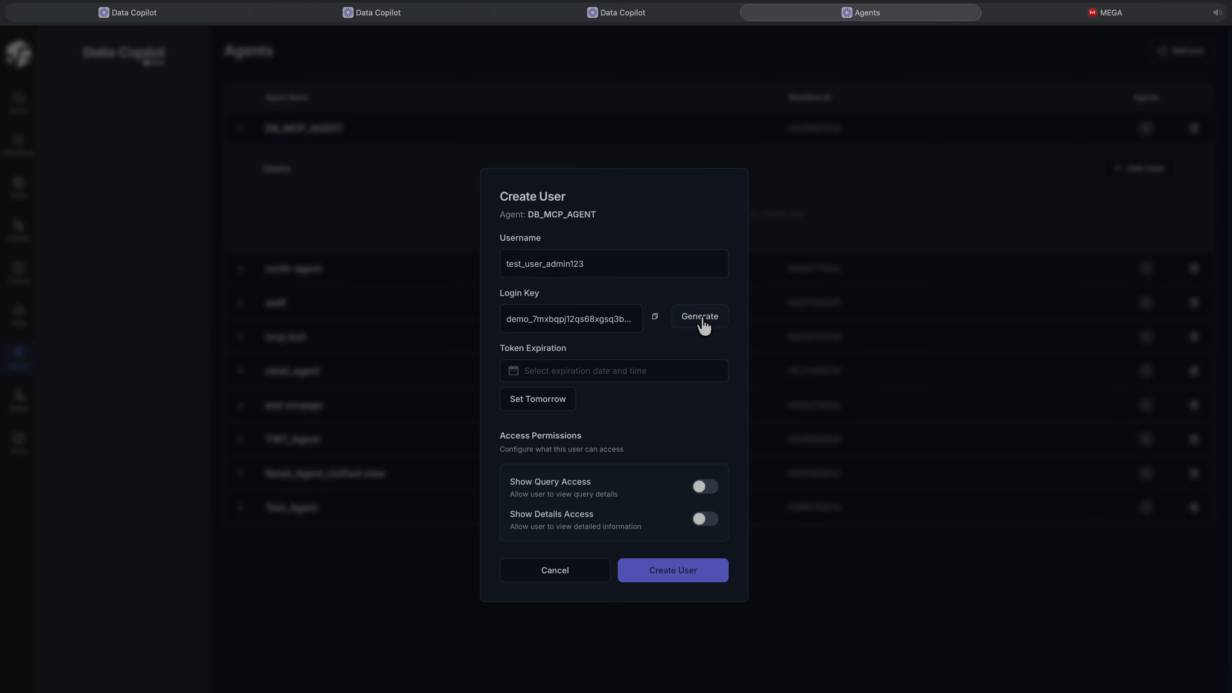
{"action": "left_click", "coordinate": [655, 321]}
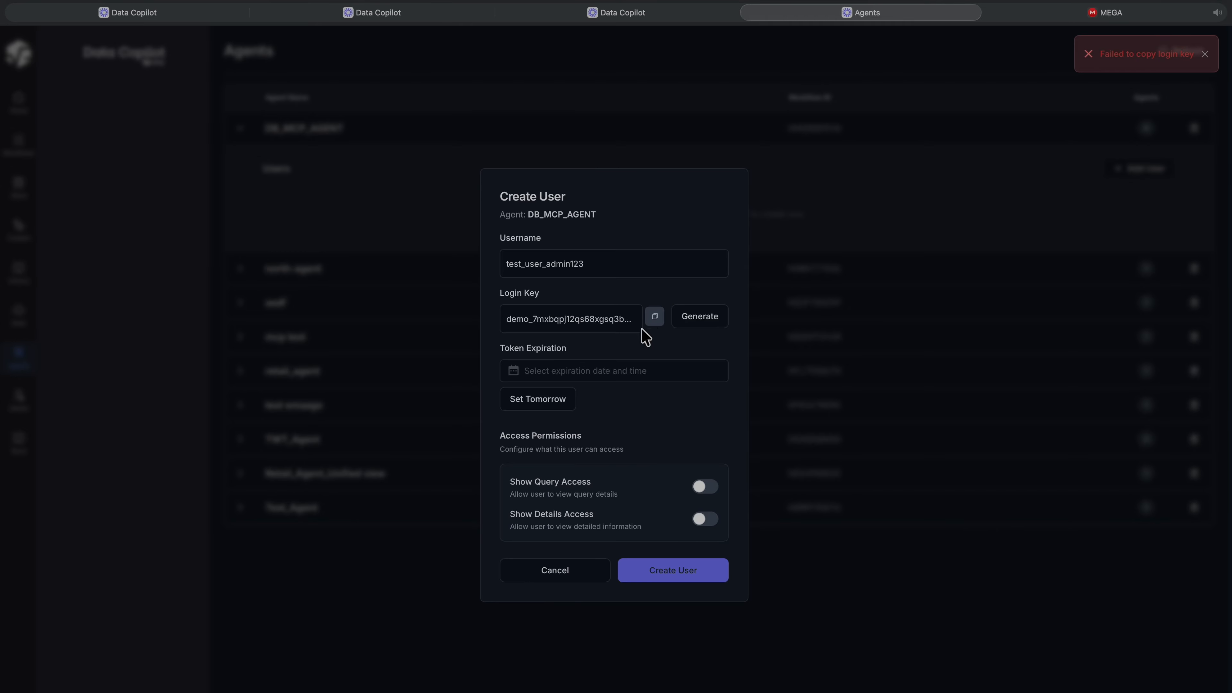
{"action": "left_click", "coordinate": [1204, 54]}
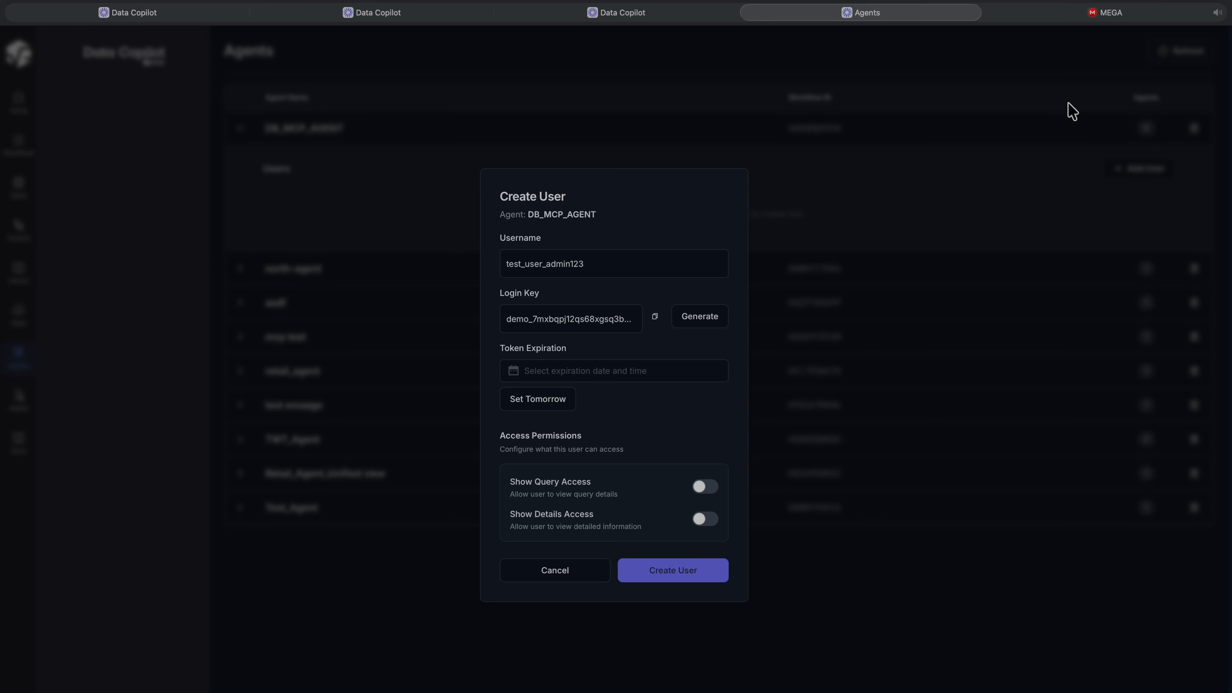
- Set the new user's token expiration to 30 Apr, 2026 00:00
{"action": "left_click", "coordinate": [514, 375]}
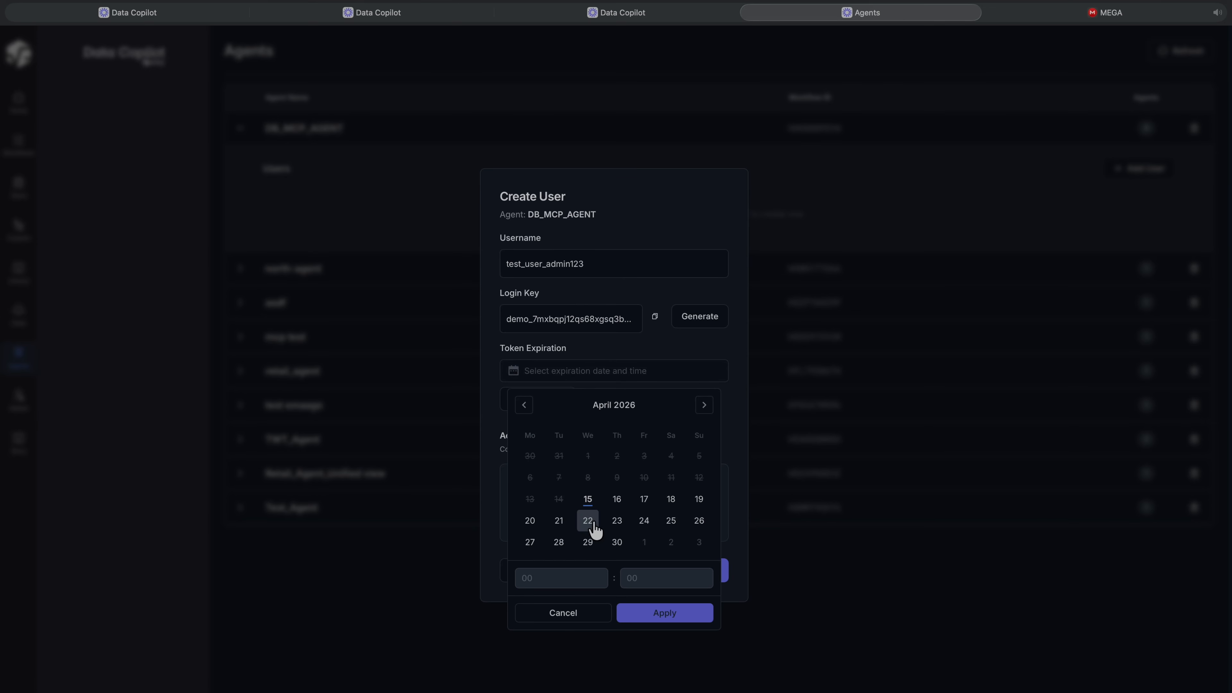
{"action": "left_click", "coordinate": [617, 543]}
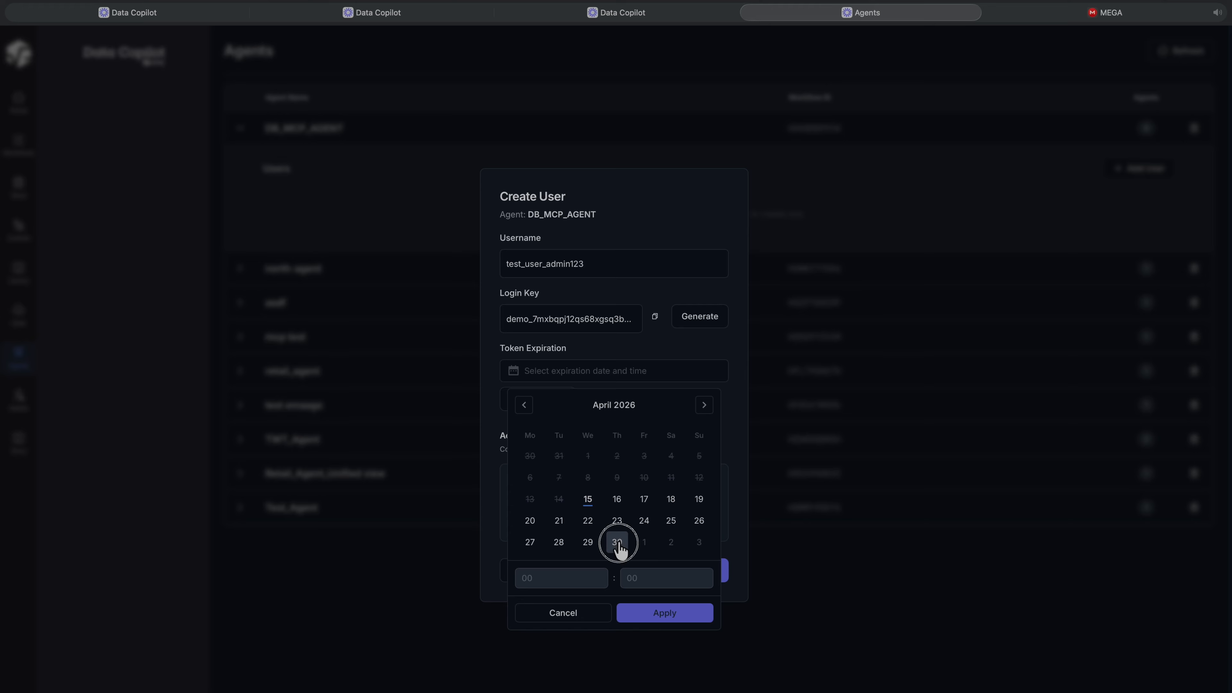
{"action": "left_click", "coordinate": [662, 615]}
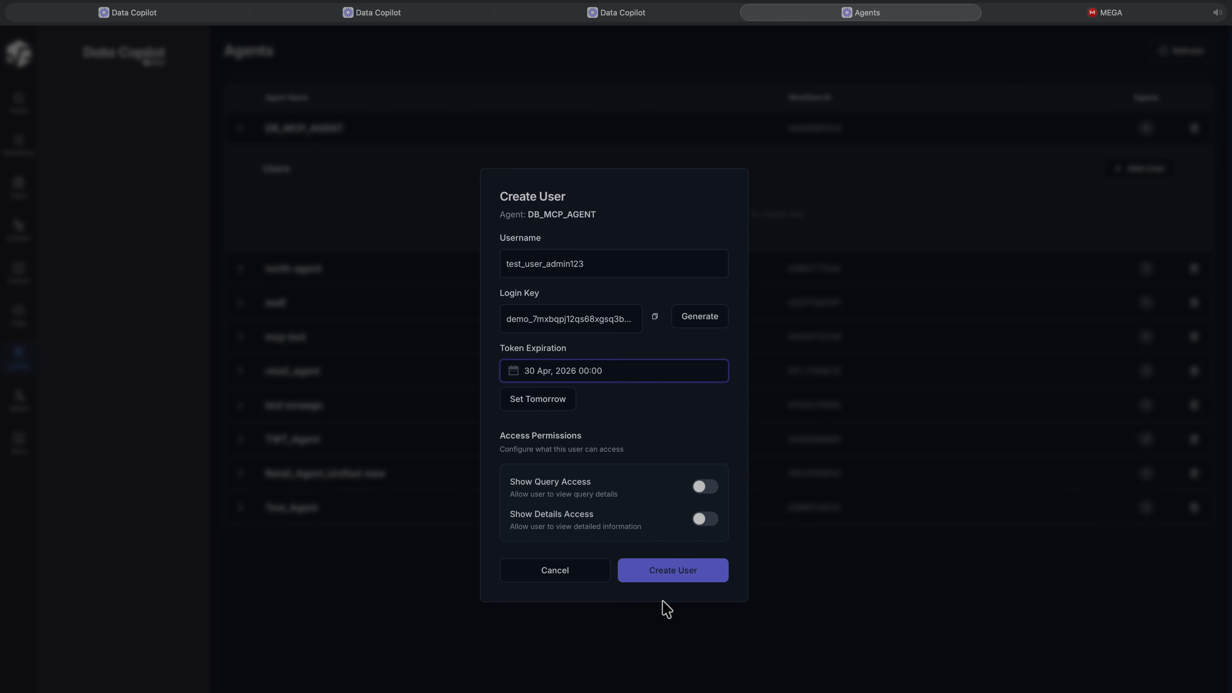